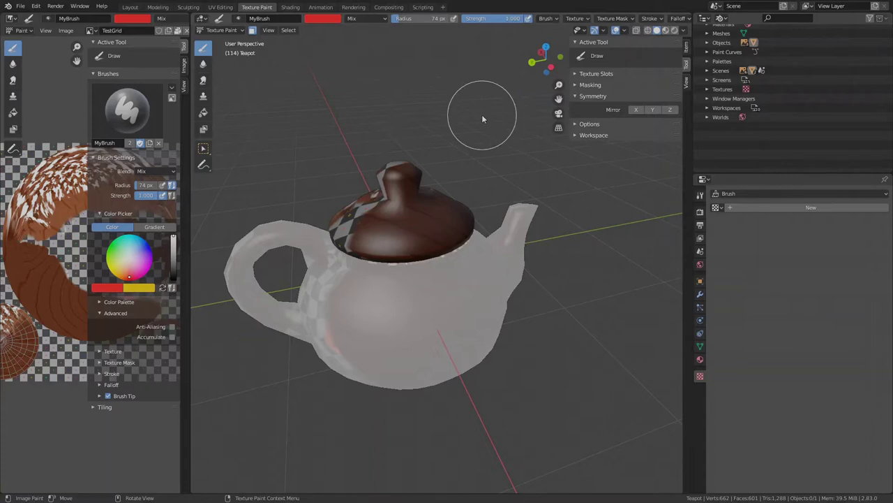
Switch the outliner to the View Layer display, then enable the Reference collection in place of the teapot model's collection.
{"action": "left_click", "coordinate": [721, 18]}
{"action": "left_click", "coordinate": [729, 40]}
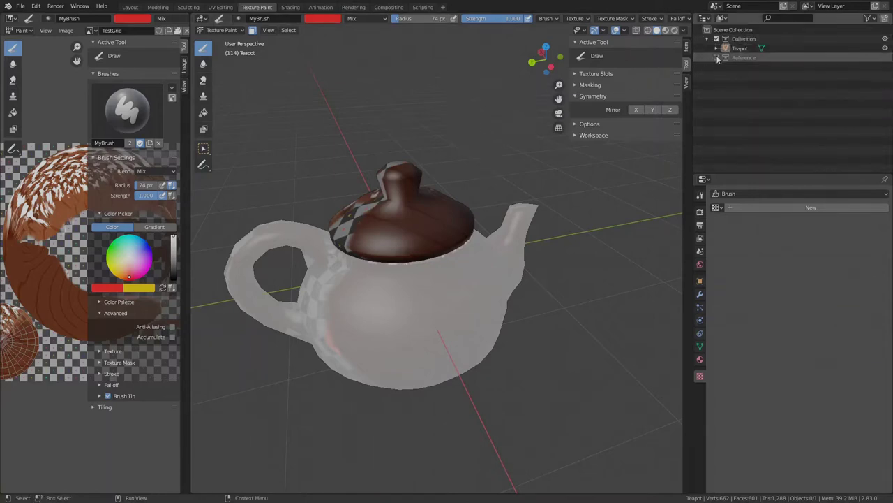
{"action": "left_click", "coordinate": [717, 58]}
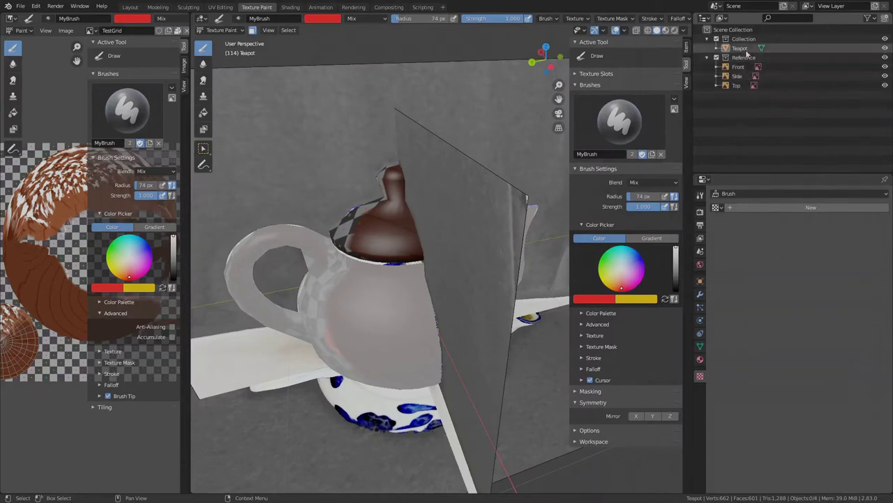
{"action": "left_click", "coordinate": [885, 39]}
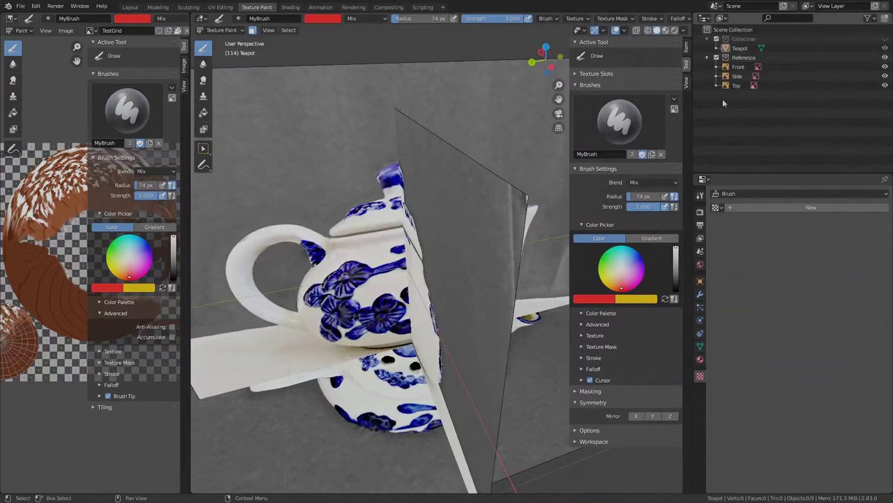
Examine the teapot reference photos in the front, right and top orthographic views.
{"action": "scroll", "coordinate": [488, 215], "scroll_direction": "down", "scroll_amount": 2}
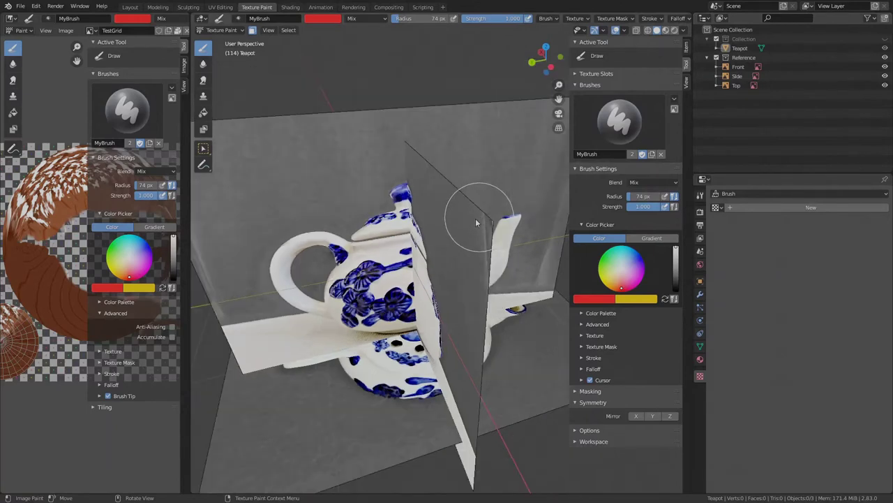
{"action": "key", "text": "KP_1"}
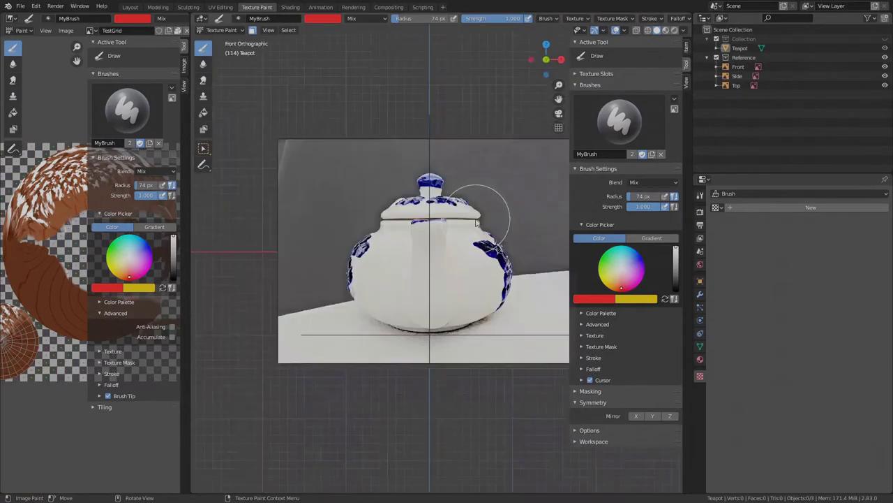
{"action": "key", "text": "KP_3"}
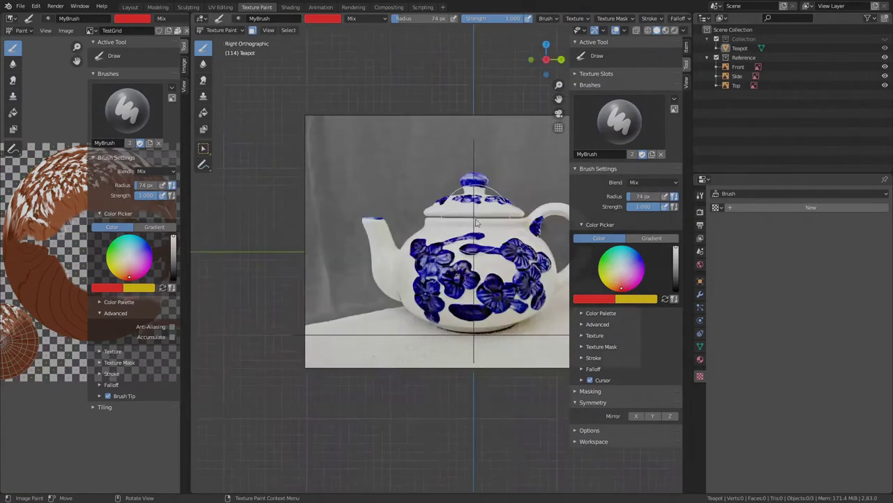
{"action": "key", "text": "KP_7"}
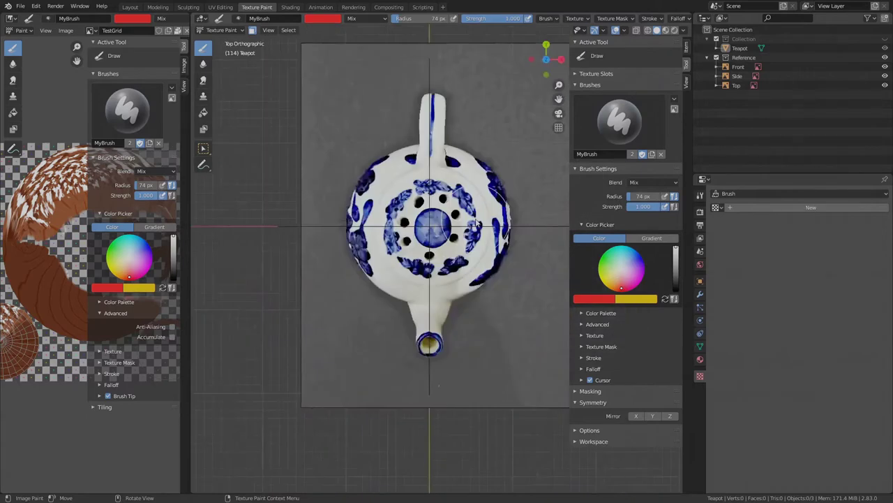
{"action": "key", "text": "KP_3"}
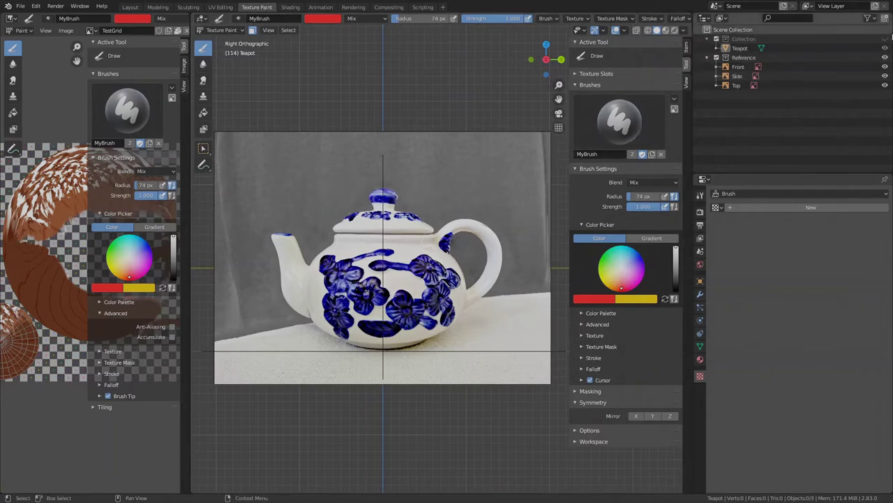
Unhide the teapot model's collection and exclude the Reference collection from the view layer.
{"action": "left_click", "coordinate": [885, 39]}
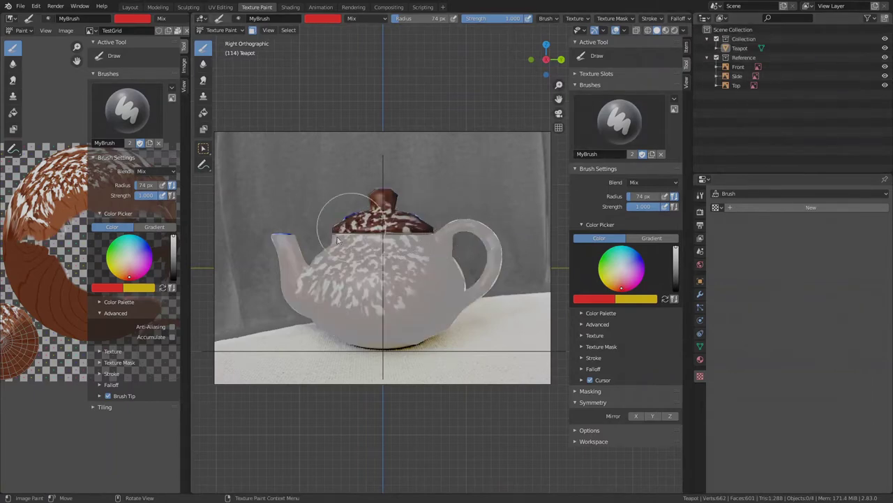
{"action": "mouse_move", "coordinate": [370, 299]}
{"action": "left_mouse_down"}
{"action": "mouse_move", "coordinate": [458, 251]}
{"action": "mouse_move", "coordinate": [342, 234]}
{"action": "mouse_move", "coordinate": [363, 307]}
{"action": "mouse_move", "coordinate": [409, 259]}
{"action": "left_mouse_up"}
{"action": "left_click", "coordinate": [717, 58]}
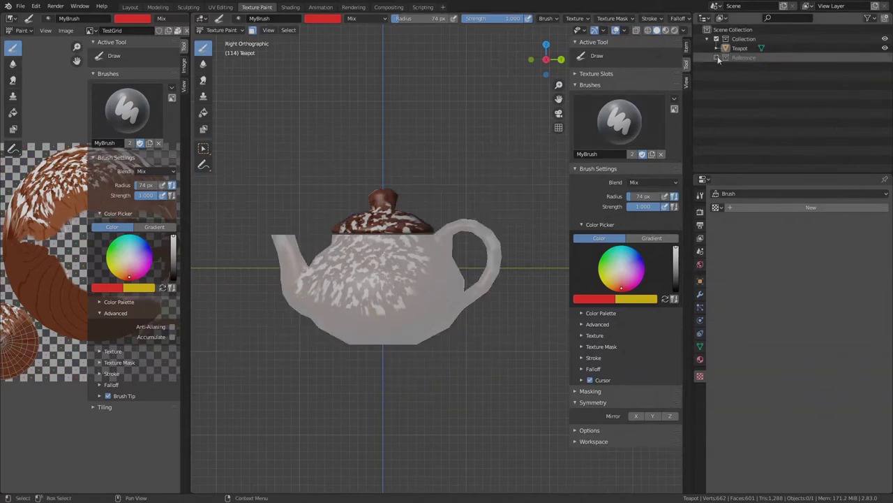
Turn off the face selection paint mask and switch to the UV Editing workspace with a wider UV editor.
{"action": "left_click", "coordinate": [253, 31]}
{"action": "left_click", "coordinate": [221, 8]}
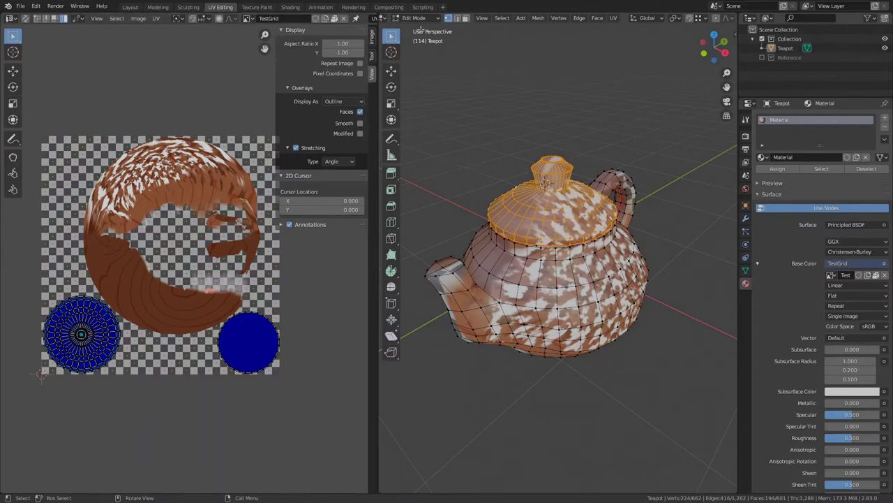
{"action": "left_click_drag", "start_coordinate": [374, 161], "coordinate": [424, 160]}
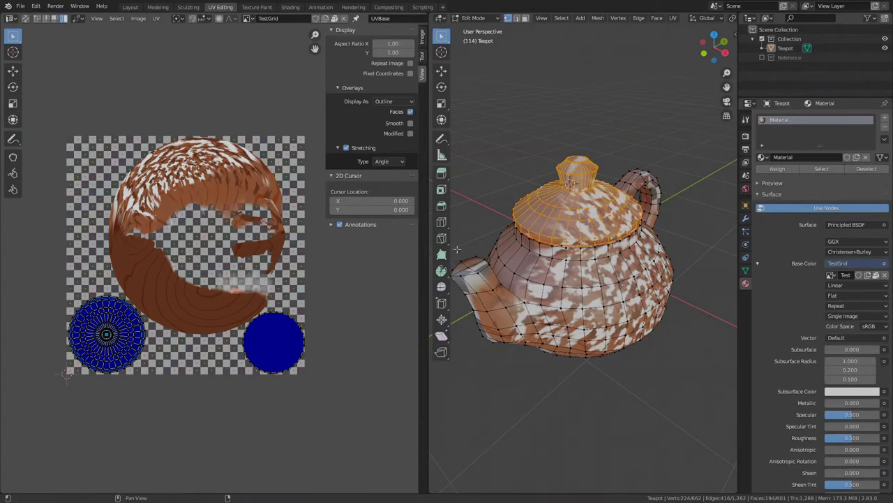
Add a second UV map to the teapot mesh and name it UVProject.
{"action": "left_click", "coordinate": [745, 270]}
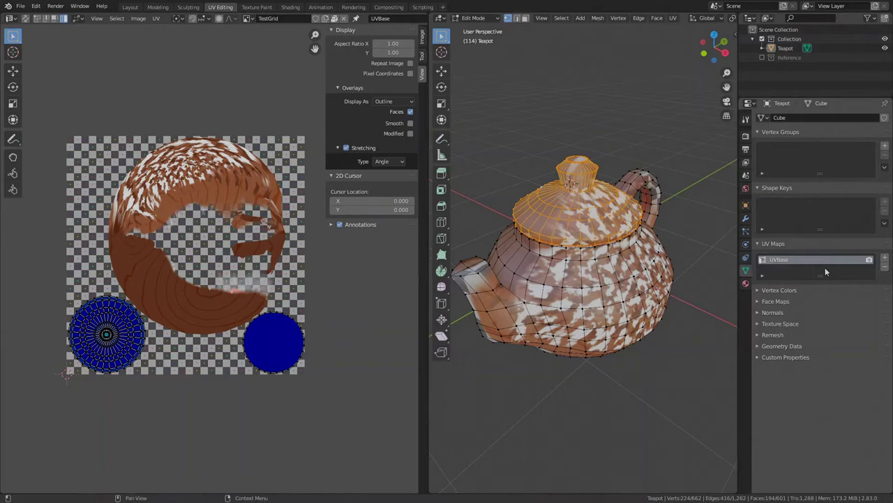
{"action": "left_click", "coordinate": [885, 257]}
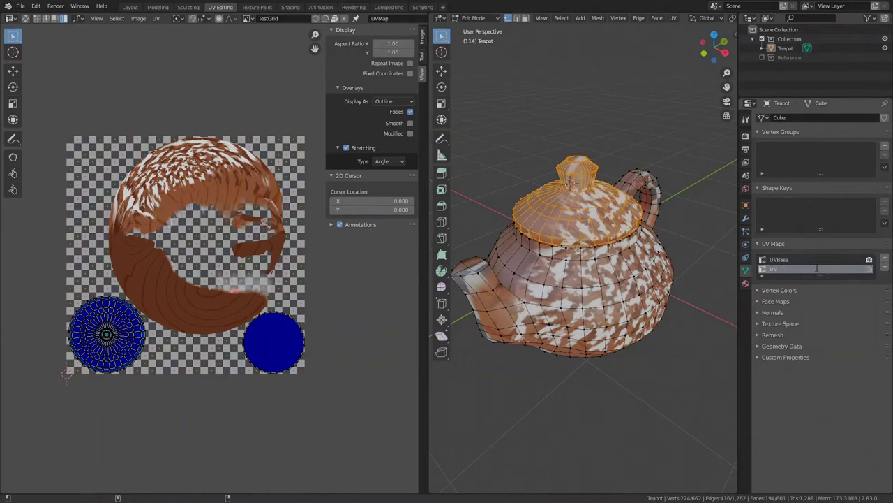
{"action": "type", "text": "Project"}
{"action": "key", "text": "Return"}
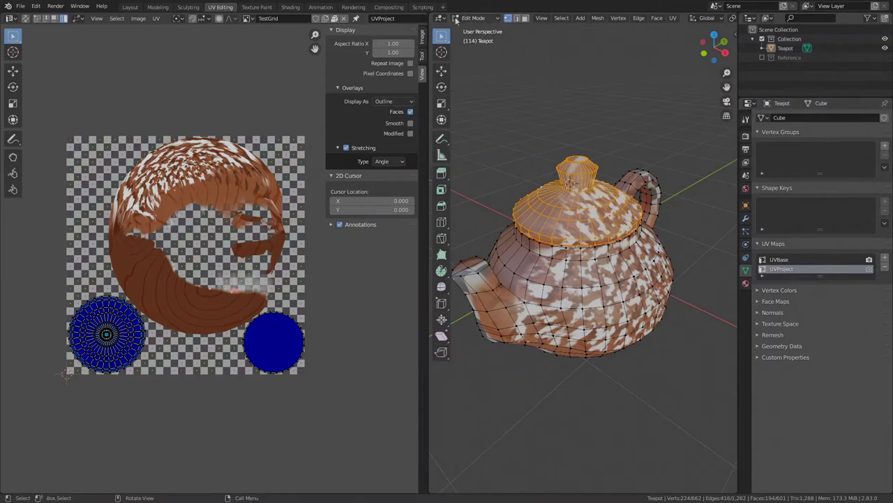
Select the entire teapot mesh and unwrap it with Project From View in the right orthographic view.
{"action": "middle_click_drag", "start_coordinate": [551, 128], "coordinate": [500, 229]}
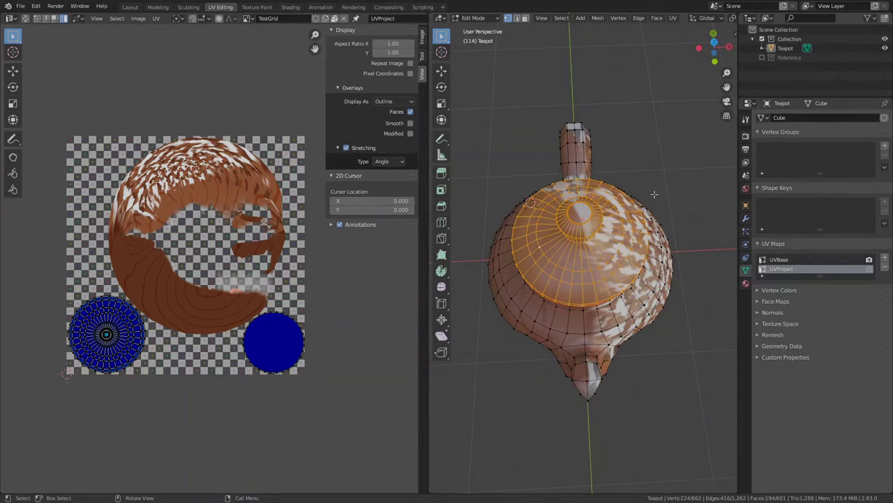
{"action": "key", "text": "a"}
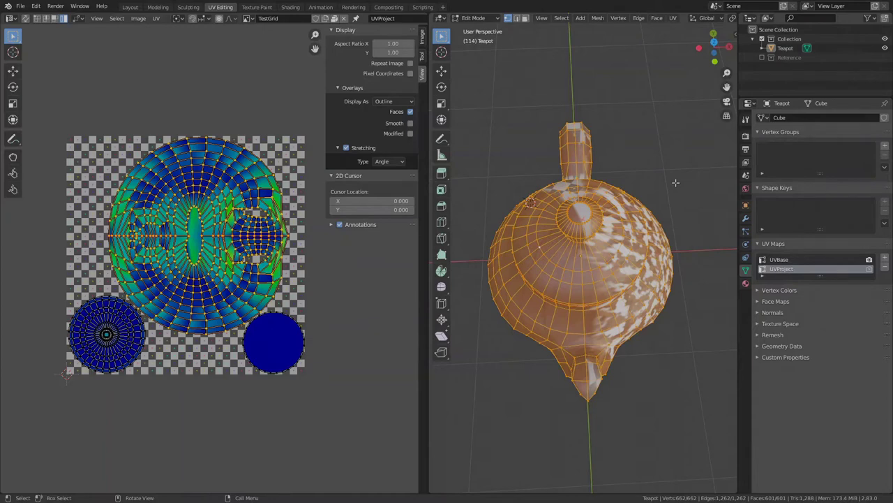
{"action": "key", "text": "KP_3"}
{"action": "key", "text": "u"}
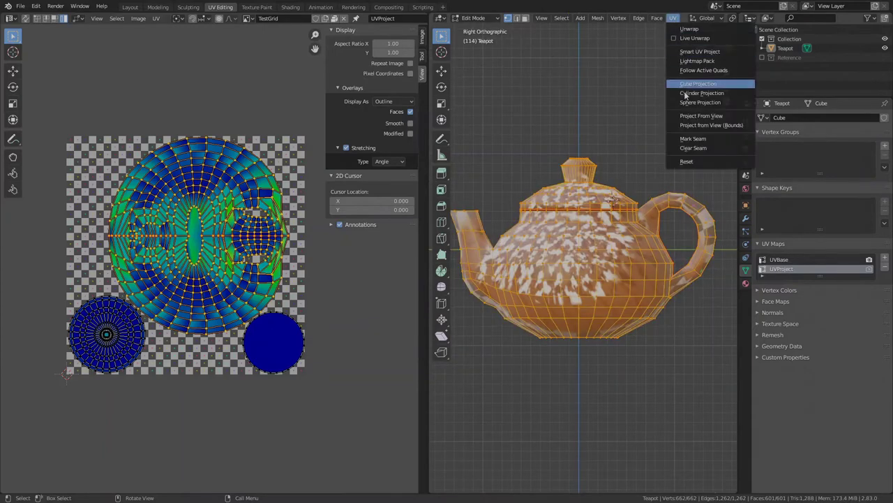
{"action": "left_click", "coordinate": [734, 117]}
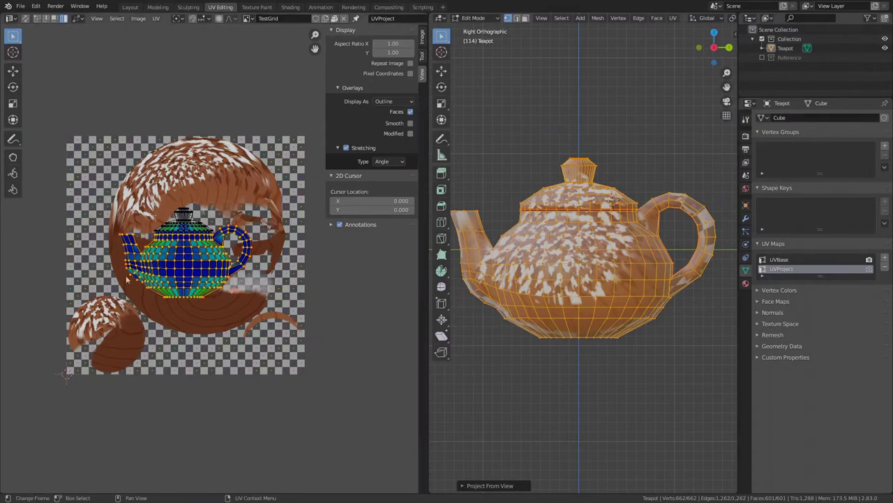
Compare the UVBase and UVProject layouts by switching the active UV map, finishing on UVProject.
{"action": "left_click", "coordinate": [383, 18]}
{"action": "left_click", "coordinate": [391, 33]}
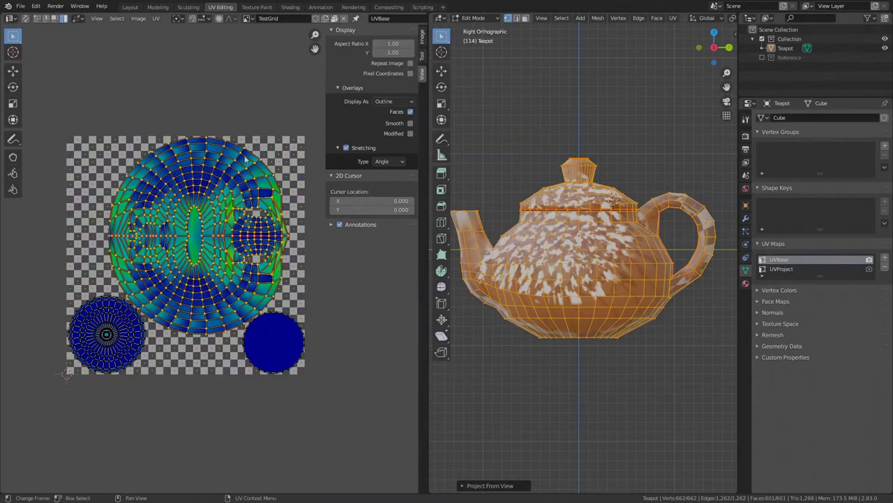
{"action": "left_click", "coordinate": [382, 18]}
{"action": "left_click", "coordinate": [387, 41]}
{"action": "left_click", "coordinate": [382, 18]}
{"action": "left_click", "coordinate": [386, 37]}
{"action": "left_click", "coordinate": [782, 269]}
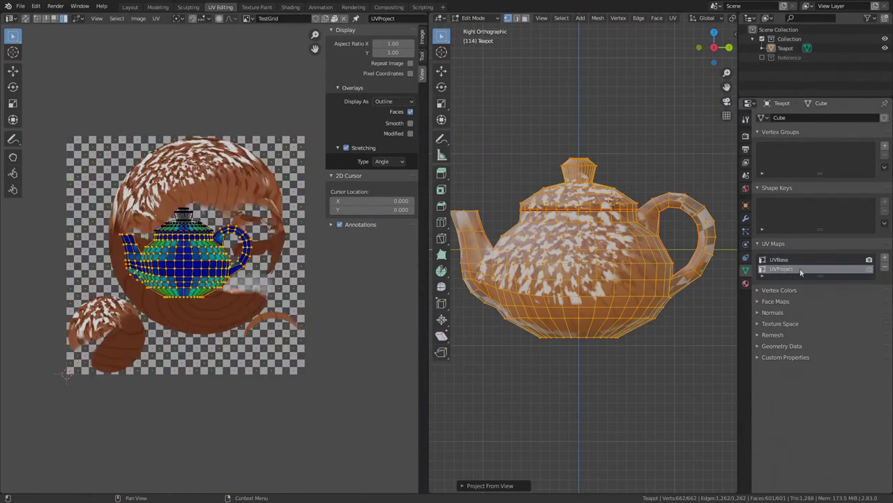
Display Side.jpg behind the UVs in the UV editor and turn off the Stretching overlay.
{"action": "left_click", "coordinate": [248, 18]}
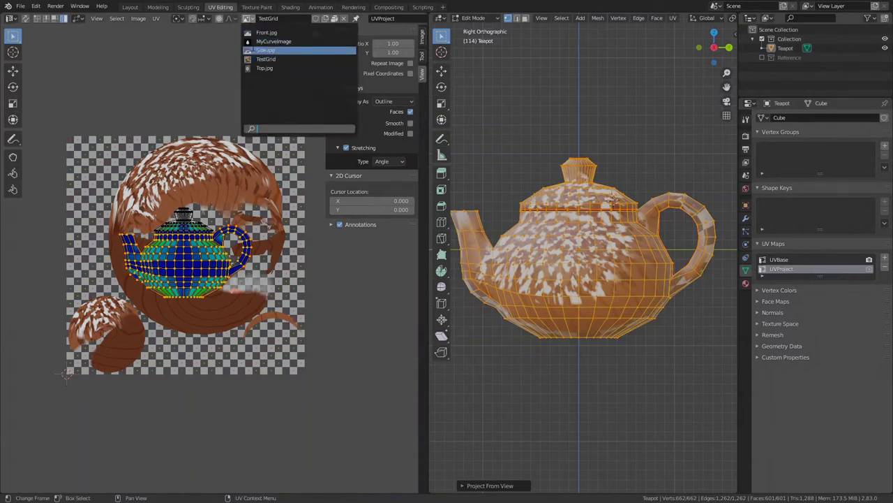
{"action": "left_click", "coordinate": [265, 50]}
{"action": "scroll", "coordinate": [211, 207], "scroll_direction": "down", "scroll_amount": 4}
{"action": "left_click", "coordinate": [346, 148]}
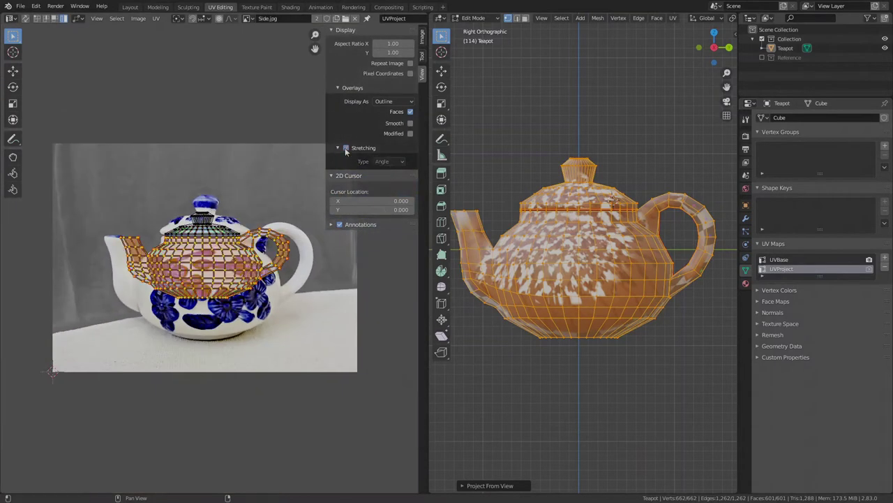
Scale all UVs by about 1.42 along Y, then enlarge them uniformly and move them over the teapot in the photo.
{"action": "key", "text": "a"}
{"action": "key", "text": "s"}
{"action": "key", "text": "y"}
{"action": "left_click", "coordinate": [227, 281]}
{"action": "key", "text": "s"}
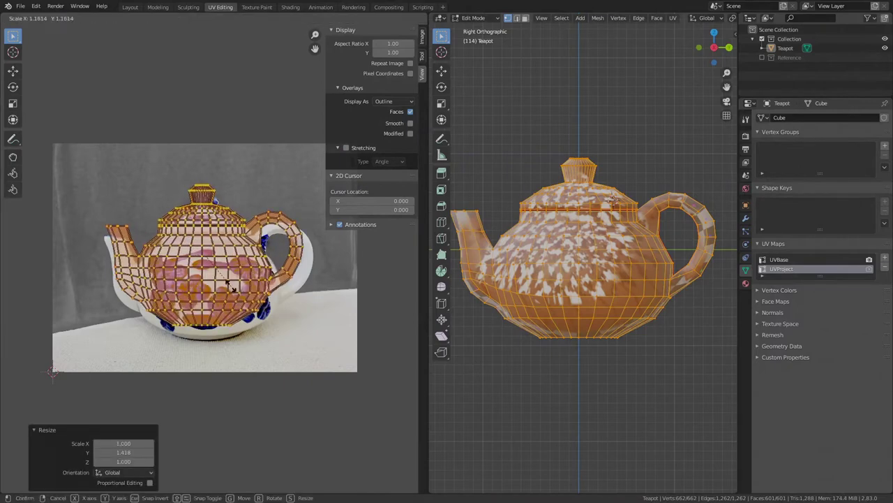
{"action": "left_click", "coordinate": [231, 286]}
{"action": "key", "text": "g"}
{"action": "left_click", "coordinate": [231, 293]}
Scale the UVs along X and shift them to line up with the photographed teapot's outline, finishing with a nudge of about -0.0016 in X.
{"action": "key", "text": "s"}
{"action": "key", "text": "x"}
{"action": "left_click", "coordinate": [248, 279]}
{"action": "key", "text": "g"}
{"action": "left_click", "coordinate": [255, 255]}
{"action": "scroll", "coordinate": [255, 254], "scroll_direction": "up", "scroll_amount": 1}
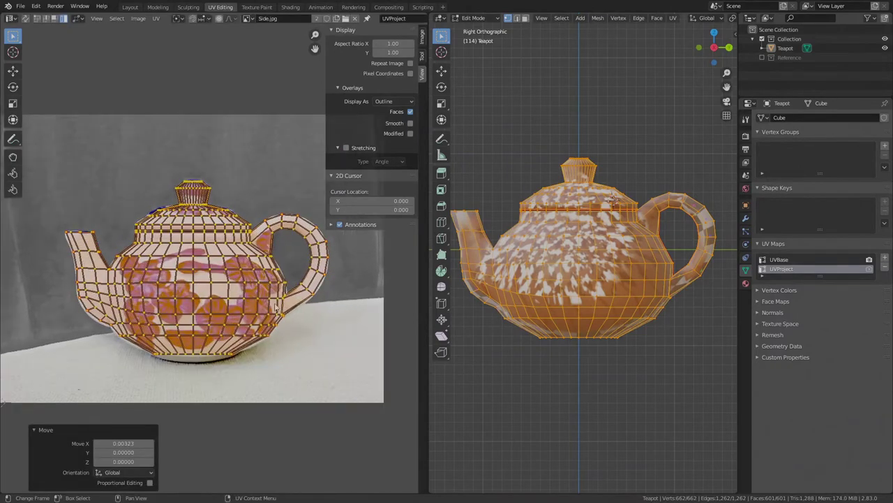
{"action": "key", "text": "g"}
{"action": "key", "text": "x"}
{"action": "left_click", "coordinate": [231, 191]}
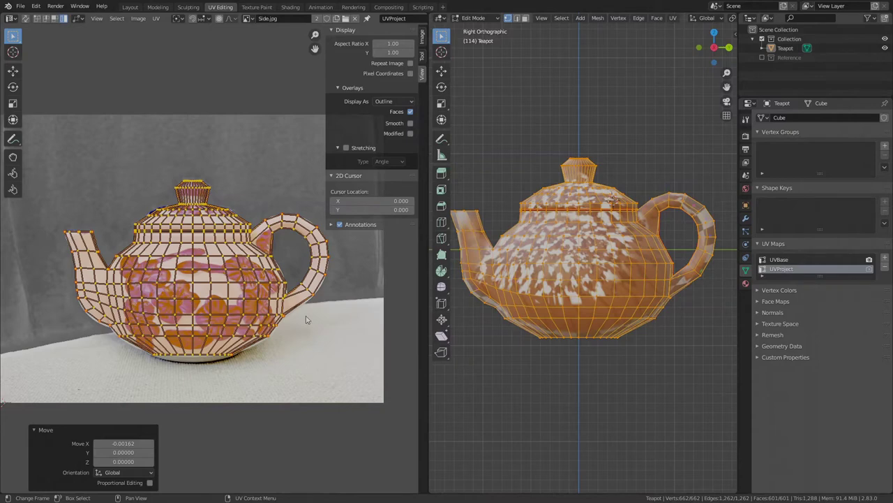
Make UVProject the active render UV map and set the material's Base Color image to Side.jpg.
{"action": "left_click", "coordinate": [869, 270]}
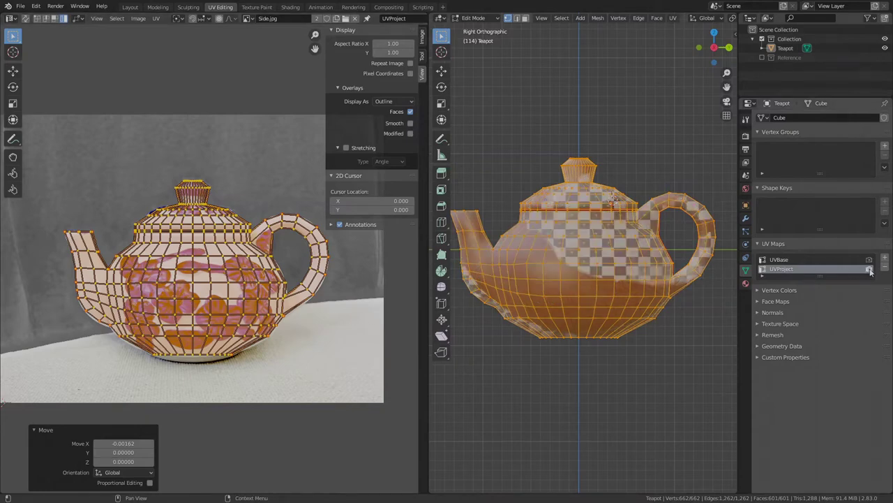
{"action": "left_click", "coordinate": [746, 283]}
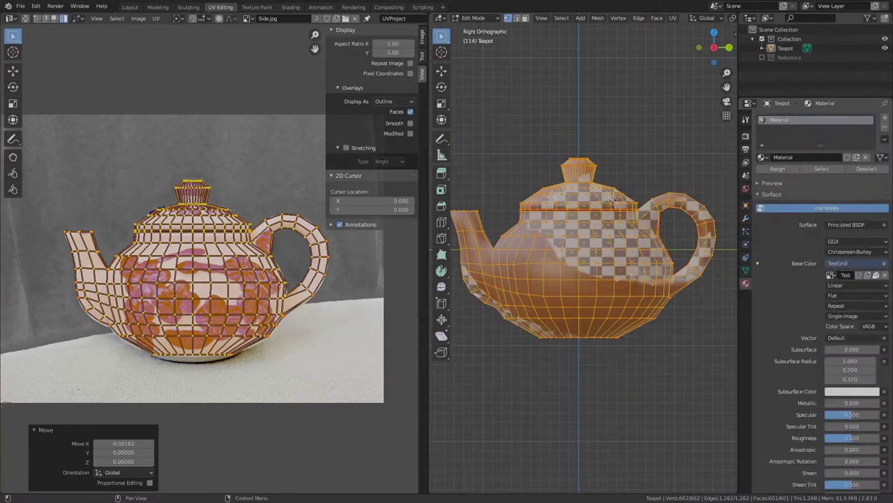
{"action": "left_click", "coordinate": [830, 275]}
{"action": "left_click", "coordinate": [746, 306]}
Enlarge the 3D viewport beside the UV editor and switch the teapot to Object Mode.
{"action": "left_click_drag", "start_coordinate": [428, 139], "coordinate": [323, 139]}
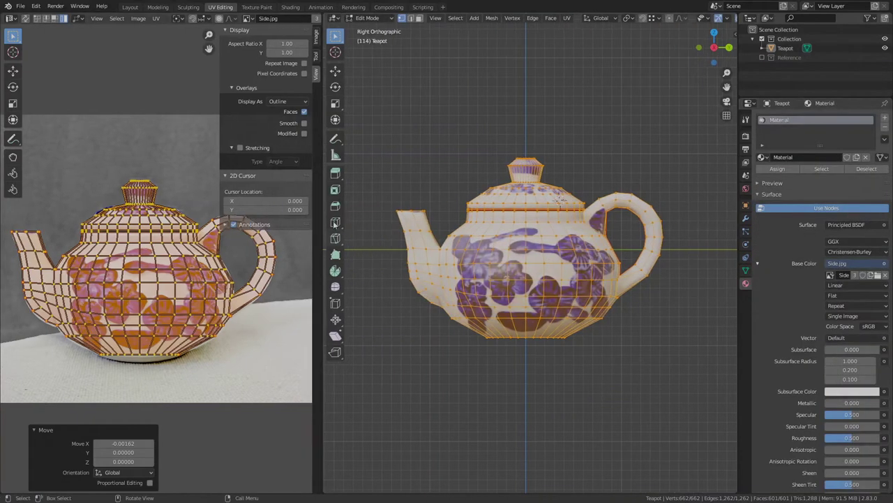
{"action": "left_click", "coordinate": [384, 19]}
{"action": "left_click", "coordinate": [386, 28]}
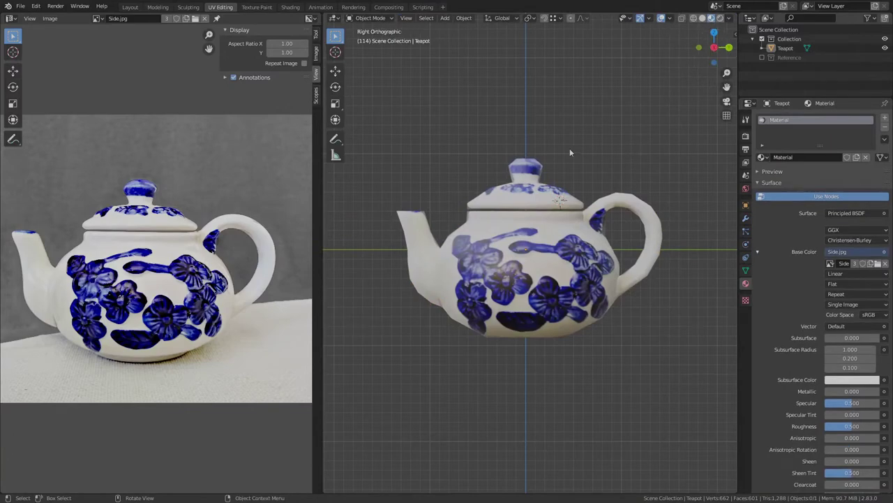
Inspect the projected side texture on the teapot's body, lid and spout from several angles.
{"action": "middle_click_drag", "start_coordinate": [542, 153], "coordinate": [524, 227]}
{"action": "scroll", "coordinate": [525, 227], "scroll_direction": "down", "scroll_amount": 3}
{"action": "middle_click_drag", "start_coordinate": [567, 255], "coordinate": [623, 220]}
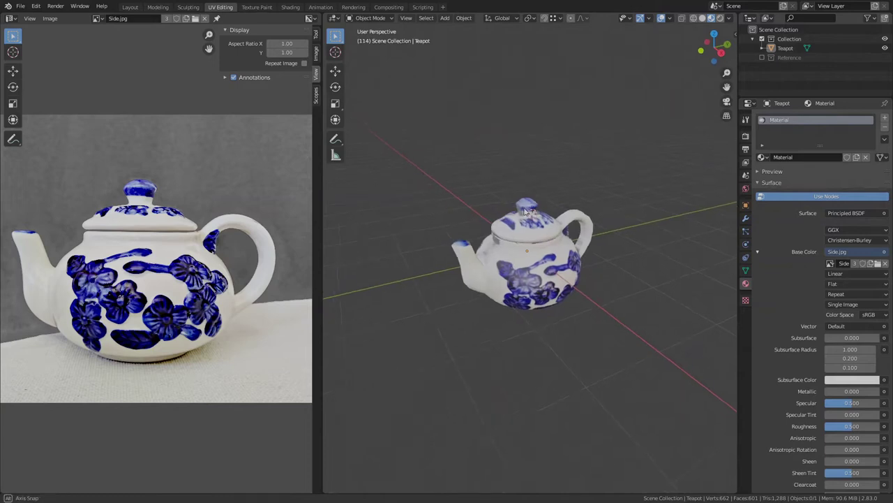
{"action": "middle_click_drag", "start_coordinate": [527, 210], "coordinate": [558, 228]}
{"action": "scroll", "coordinate": [535, 227], "scroll_direction": "up", "scroll_amount": 5}
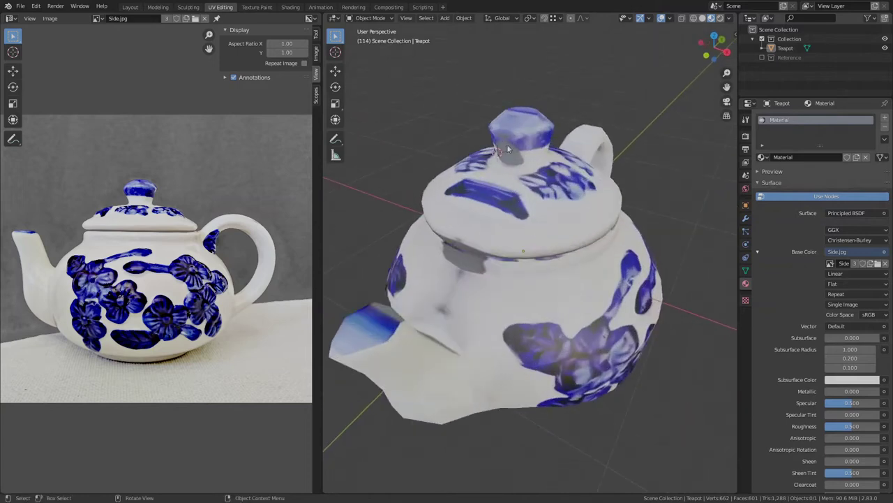
{"action": "middle_click_drag", "start_coordinate": [488, 294], "coordinate": [423, 307]}
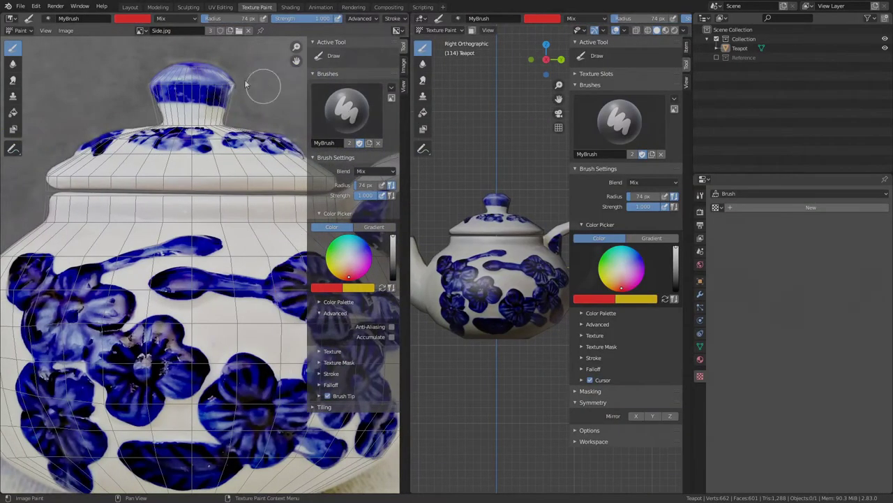
Save a copy of the Side.jpg image under the name ImageTexture.
{"action": "left_click", "coordinate": [66, 31]}
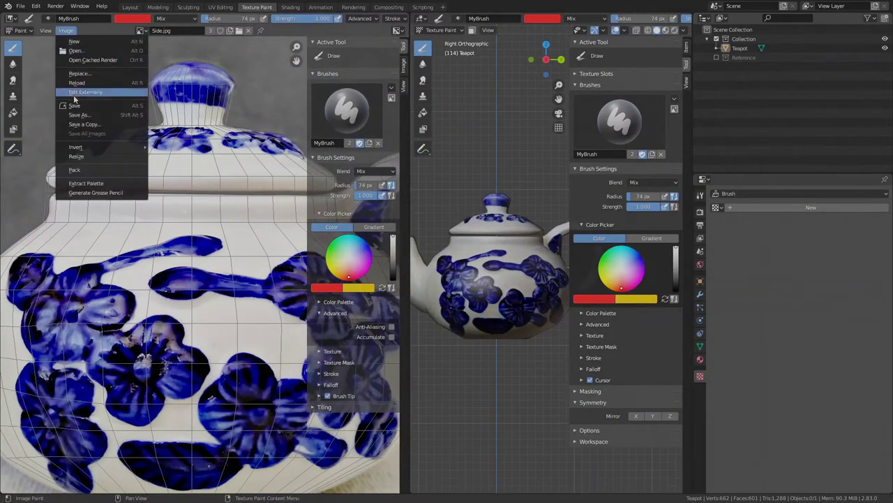
{"action": "left_click", "coordinate": [84, 124]}
{"action": "left_click", "coordinate": [345, 285]}
{"action": "type", "text": "ImageTexture"}
{"action": "key", "text": "Return"}
{"action": "left_click", "coordinate": [590, 280]}
Open SimpleTexture.jpg in the image editor and assign it as the material's Base Color image.
{"action": "left_click", "coordinate": [240, 30]}
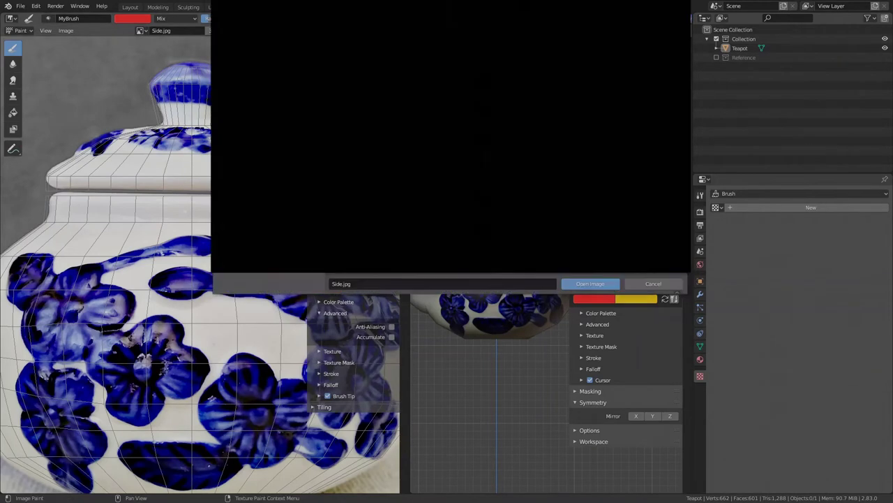
{"action": "left_click", "coordinate": [591, 283]}
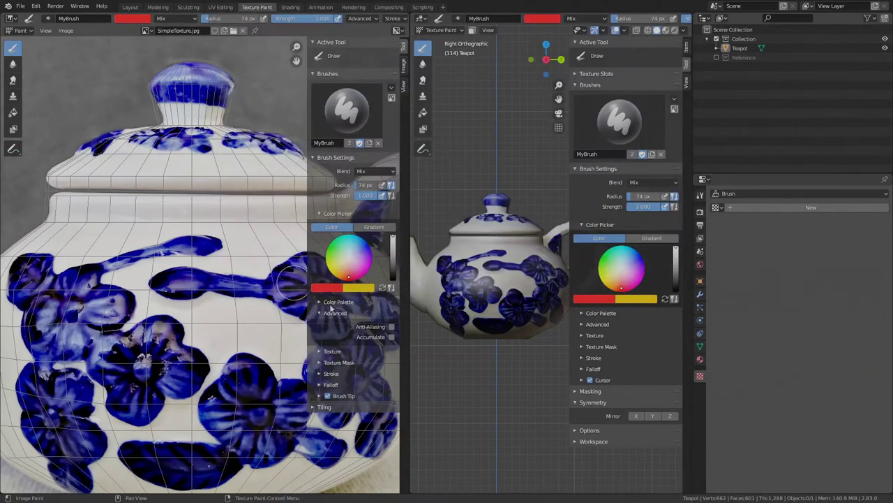
{"action": "left_click", "coordinate": [700, 358]}
{"action": "left_click", "coordinate": [808, 340]}
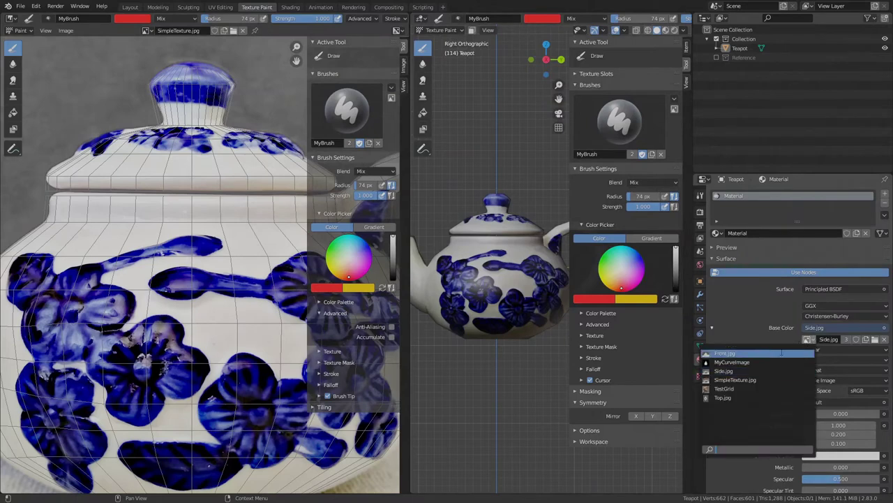
{"action": "left_click", "coordinate": [750, 379]}
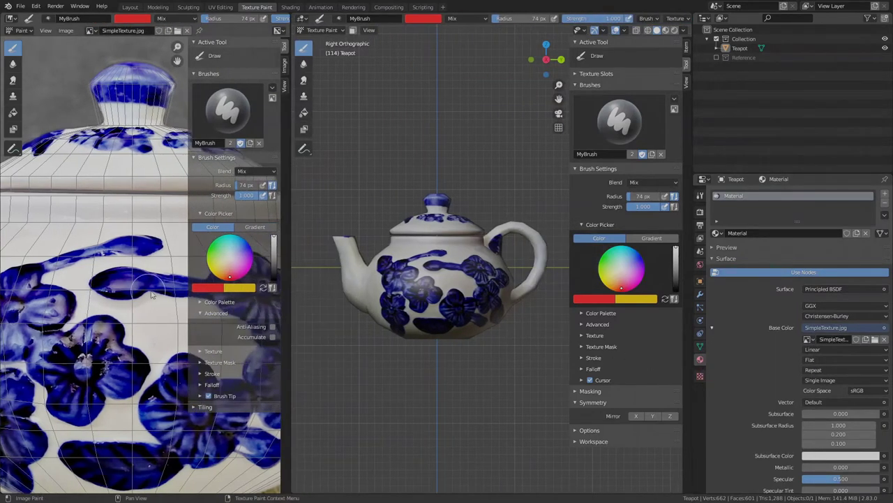
Widen the 3D viewport and remove the MyCurveMask texture mask from the brush.
{"action": "middle_click_drag", "start_coordinate": [328, 255], "coordinate": [394, 290]}
{"action": "left_click_drag", "start_coordinate": [691, 283], "coordinate": [734, 282]}
{"action": "scroll", "coordinate": [455, 285], "scroll_direction": "up", "scroll_amount": 4}
{"action": "middle_click_drag", "start_coordinate": [450, 282], "coordinate": [481, 231]}
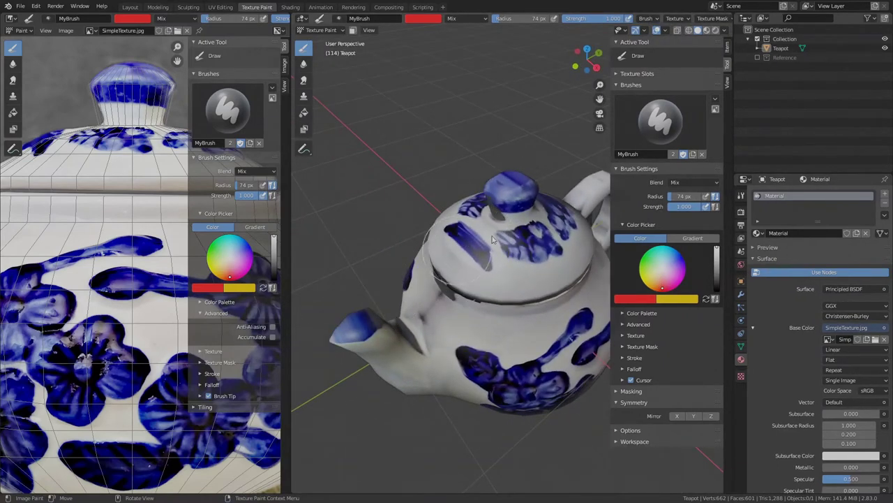
{"action": "left_click", "coordinate": [646, 346]}
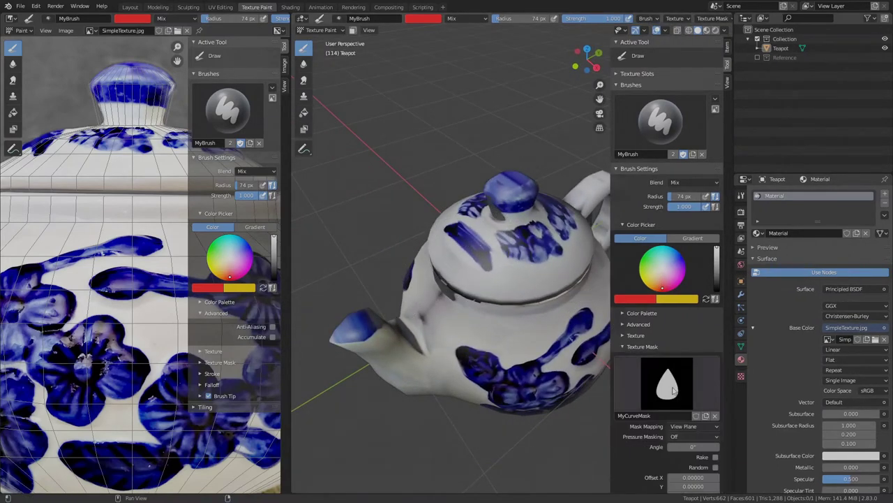
{"action": "left_click", "coordinate": [715, 415]}
{"action": "scroll", "coordinate": [670, 416], "scroll_direction": "down", "scroll_amount": 5}
{"action": "scroll", "coordinate": [632, 412], "scroll_direction": "down", "scroll_amount": 4}
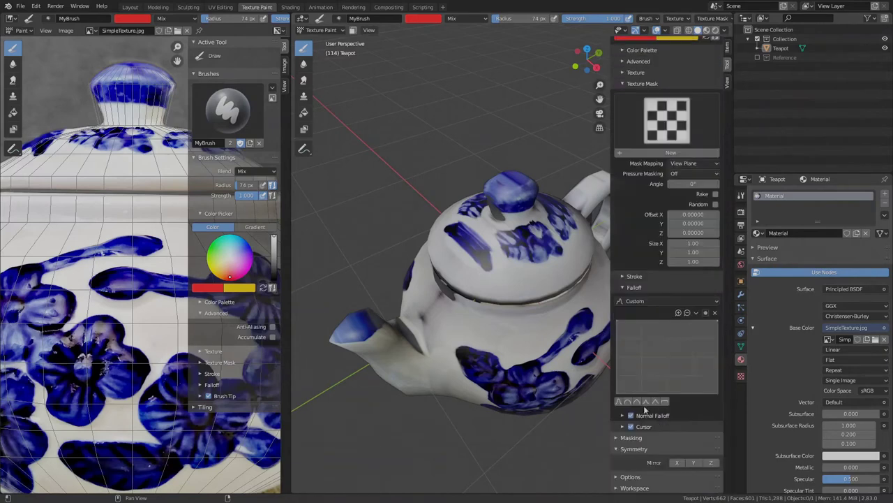
With the Clone brush, sample clean white glaze on the body and paint it over the dark patches near the spout.
{"action": "left_click", "coordinate": [304, 96]}
{"action": "middle_click_drag", "start_coordinate": [504, 179], "coordinate": [447, 242]}
{"action": "scroll", "coordinate": [446, 242], "scroll_direction": "up", "scroll_amount": 5}
{"action": "scroll", "coordinate": [445, 244], "scroll_direction": "down", "scroll_amount": 3}
{"action": "middle_click_drag", "start_coordinate": [442, 313], "coordinate": [451, 266], "text": "shift"}
{"action": "scroll", "coordinate": [454, 269], "scroll_direction": "up", "scroll_amount": 3}
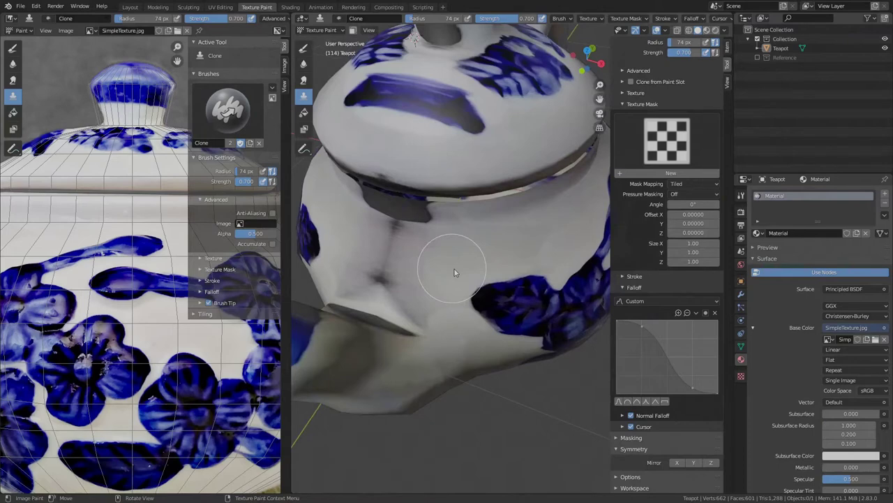
{"action": "left_click", "coordinate": [512, 241], "text": "ctrl"}
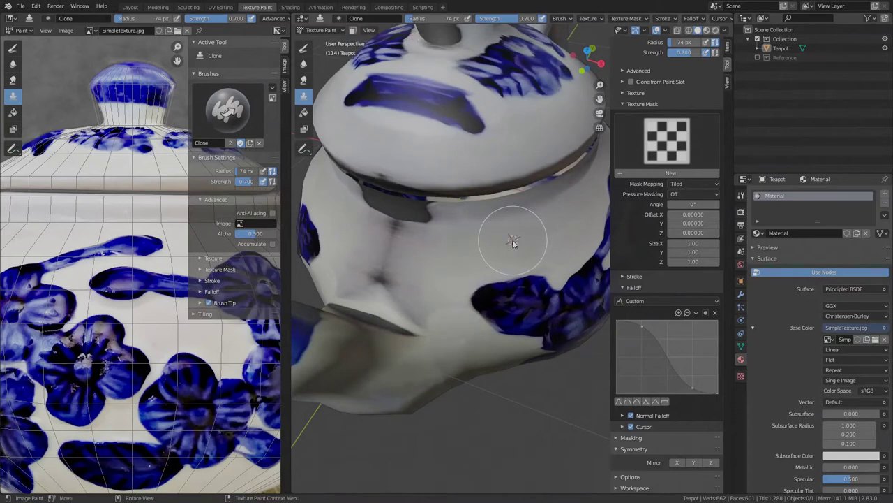
{"action": "mouse_move", "coordinate": [512, 241]}
{"action": "left_mouse_down"}
{"action": "mouse_move", "coordinate": [417, 250]}
{"action": "mouse_move", "coordinate": [433, 215]}
{"action": "mouse_move", "coordinate": [408, 188]}
{"action": "mouse_move", "coordinate": [410, 298]}
{"action": "mouse_move", "coordinate": [353, 291]}
{"action": "mouse_move", "coordinate": [415, 263]}
{"action": "left_mouse_up"}
{"action": "mouse_move", "coordinate": [415, 263]}
{"action": "middle_mouse_down"}
{"action": "mouse_move", "coordinate": [445, 289]}
{"action": "mouse_move", "coordinate": [453, 245]}
{"action": "middle_mouse_up"}
{"action": "mouse_move", "coordinate": [453, 245]}
{"action": "left_mouse_down"}
{"action": "mouse_move", "coordinate": [445, 213]}
{"action": "mouse_move", "coordinate": [462, 255]}
{"action": "left_mouse_up"}
{"action": "mouse_move", "coordinate": [462, 255]}
{"action": "middle_mouse_down"}
{"action": "mouse_move", "coordinate": [493, 235]}
{"action": "mouse_move", "coordinate": [440, 244]}
{"action": "mouse_move", "coordinate": [454, 167]}
{"action": "mouse_move", "coordinate": [544, 199]}
{"action": "mouse_move", "coordinate": [431, 200]}
{"action": "mouse_move", "coordinate": [498, 285]}
{"action": "mouse_move", "coordinate": [473, 119]}
{"action": "middle_mouse_up"}
Set the clone radius to 46 px and clone nearby glaze over the grey patch on the lid knob.
{"action": "scroll", "coordinate": [473, 120], "scroll_direction": "up", "scroll_amount": 5}
{"action": "key", "text": "f"}
{"action": "left_click", "coordinate": [459, 120]}
{"action": "left_click", "coordinate": [497, 66], "text": "ctrl"}
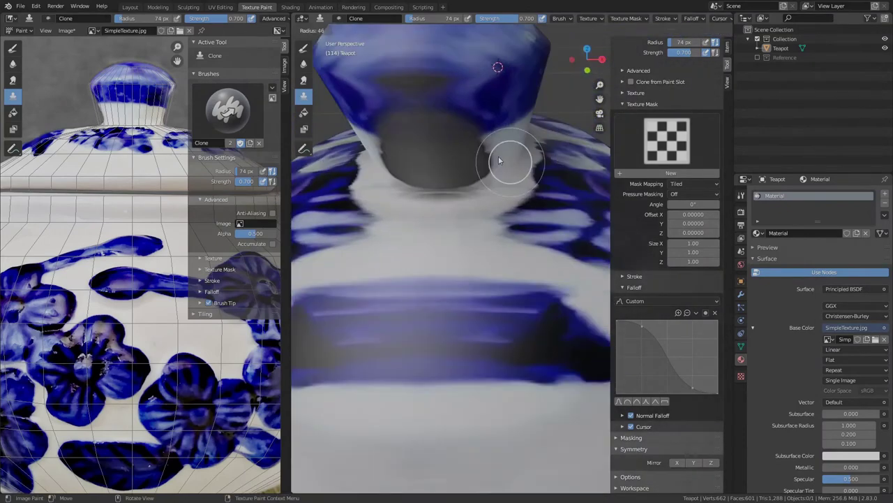
{"action": "left_click_drag", "start_coordinate": [384, 83], "coordinate": [433, 88]}
{"action": "left_click", "coordinate": [498, 103], "text": "ctrl"}
{"action": "mouse_move", "coordinate": [387, 104]}
{"action": "left_mouse_down"}
{"action": "mouse_move", "coordinate": [464, 113]}
{"action": "mouse_move", "coordinate": [457, 139]}
{"action": "mouse_move", "coordinate": [435, 145]}
{"action": "left_mouse_up"}
{"action": "left_click", "coordinate": [514, 123], "text": "ctrl"}
{"action": "mouse_move", "coordinate": [508, 150]}
{"action": "middle_mouse_down"}
{"action": "mouse_move", "coordinate": [460, 115]}
{"action": "mouse_move", "coordinate": [356, 221]}
{"action": "mouse_move", "coordinate": [498, 180]}
{"action": "mouse_move", "coordinate": [544, 102]}
{"action": "mouse_move", "coordinate": [490, 322]}
{"action": "mouse_move", "coordinate": [395, 291]}
{"action": "mouse_move", "coordinate": [519, 404]}
{"action": "mouse_move", "coordinate": [459, 378]}
{"action": "middle_mouse_up"}
Clone the blue pattern and white glaze over the flawed areas at the upper base of the handle.
{"action": "scroll", "coordinate": [460, 115], "scroll_direction": "down", "scroll_amount": 6}
{"action": "scroll", "coordinate": [493, 183], "scroll_direction": "up", "scroll_amount": 3}
{"action": "scroll", "coordinate": [496, 306], "scroll_direction": "down", "scroll_amount": 3}
{"action": "scroll", "coordinate": [395, 291], "scroll_direction": "up", "scroll_amount": 3}
{"action": "left_click", "coordinate": [458, 378], "text": "ctrl"}
{"action": "left_click_drag", "start_coordinate": [422, 216], "coordinate": [496, 178]}
{"action": "middle_click_drag", "start_coordinate": [497, 178], "coordinate": [548, 181]}
{"action": "left_click_drag", "start_coordinate": [548, 181], "coordinate": [539, 215]}
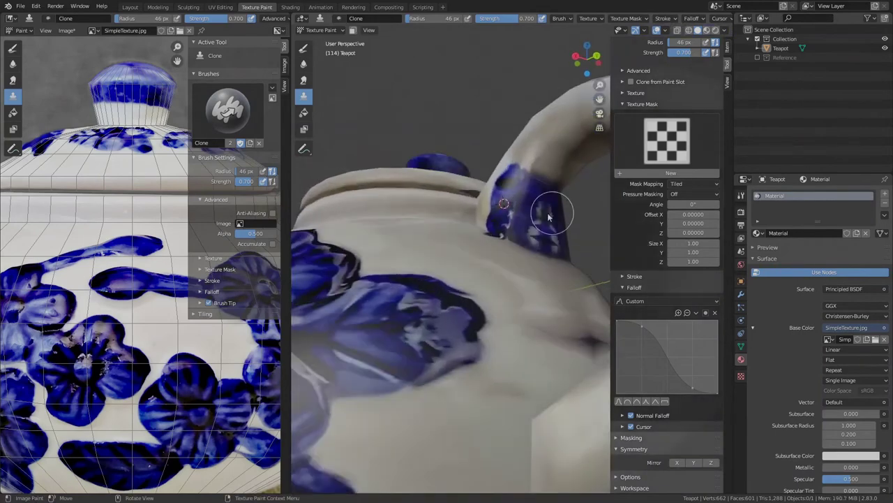
{"action": "mouse_move", "coordinate": [538, 216]}
{"action": "middle_mouse_down"}
{"action": "mouse_move", "coordinate": [481, 284]}
{"action": "mouse_move", "coordinate": [447, 87]}
{"action": "middle_mouse_up"}
{"action": "left_click_drag", "start_coordinate": [447, 87], "coordinate": [530, 128]}
{"action": "mouse_move", "coordinate": [529, 128]}
{"action": "middle_mouse_down"}
{"action": "mouse_move", "coordinate": [522, 141]}
{"action": "mouse_move", "coordinate": [371, 128]}
{"action": "middle_mouse_up"}
Set the Soften brush to strength 1.000, blend the texture below the lid knob and check the teapot.
{"action": "left_click", "coordinate": [303, 62]}
{"action": "scroll", "coordinate": [479, 167], "scroll_direction": "up", "scroll_amount": 4}
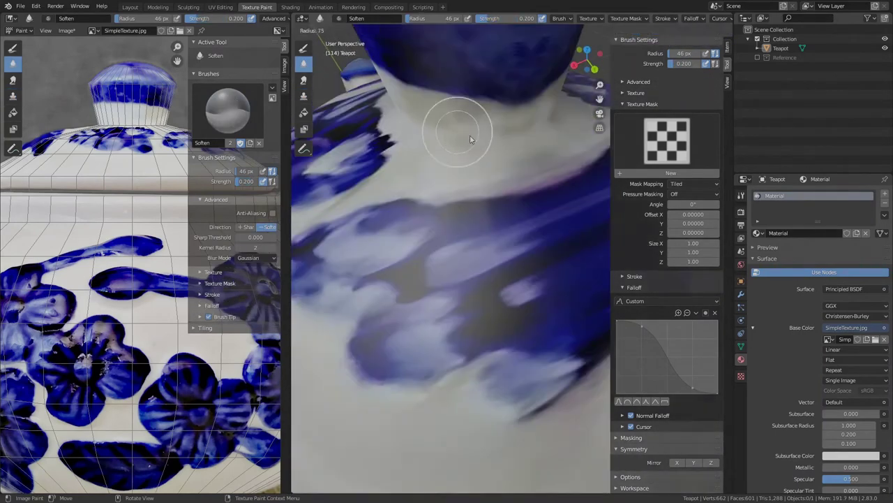
{"action": "key", "text": "shift+f"}
{"action": "left_click", "coordinate": [495, 127]}
{"action": "middle_click_drag", "start_coordinate": [425, 174], "coordinate": [465, 104]}
{"action": "scroll", "coordinate": [571, 108], "scroll_direction": "down", "scroll_amount": 5}
{"action": "middle_click_drag", "start_coordinate": [305, 391], "coordinate": [358, 391]}
{"action": "scroll", "coordinate": [469, 328], "scroll_direction": "down", "scroll_amount": 4}
{"action": "middle_click_drag", "start_coordinate": [469, 328], "coordinate": [411, 365]}
{"action": "scroll", "coordinate": [527, 315], "scroll_direction": "down", "scroll_amount": 3}
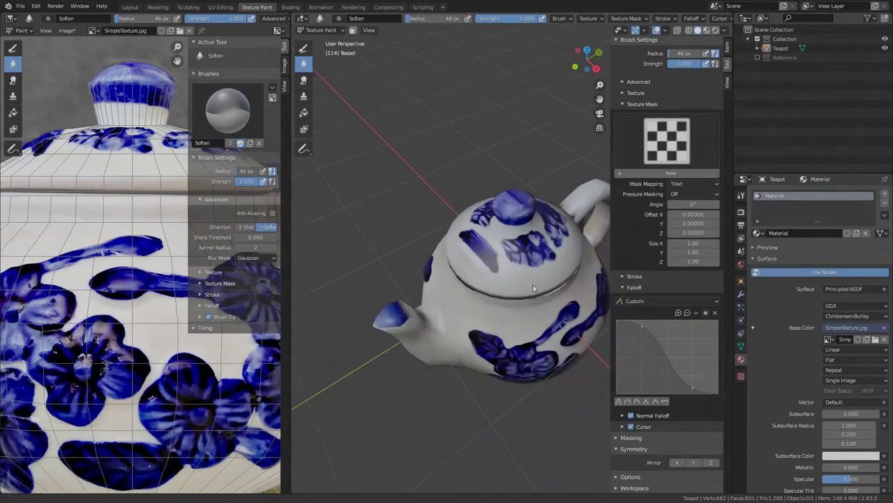
{"action": "middle_click_drag", "start_coordinate": [531, 283], "coordinate": [537, 250]}
{"action": "middle_click_drag", "start_coordinate": [509, 290], "coordinate": [483, 299]}
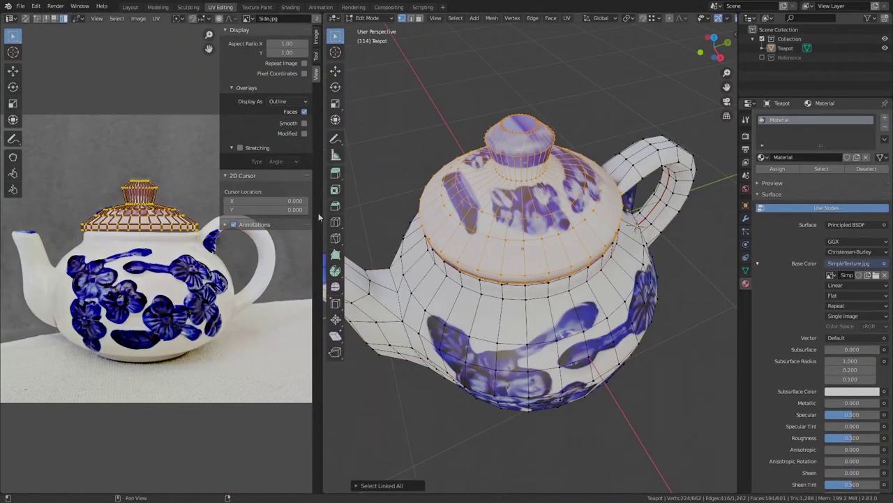
Widen the UV editor, select the whole teapot mesh, compare both UV maps and make UVBase active.
{"action": "left_click_drag", "start_coordinate": [320, 223], "coordinate": [520, 224]}
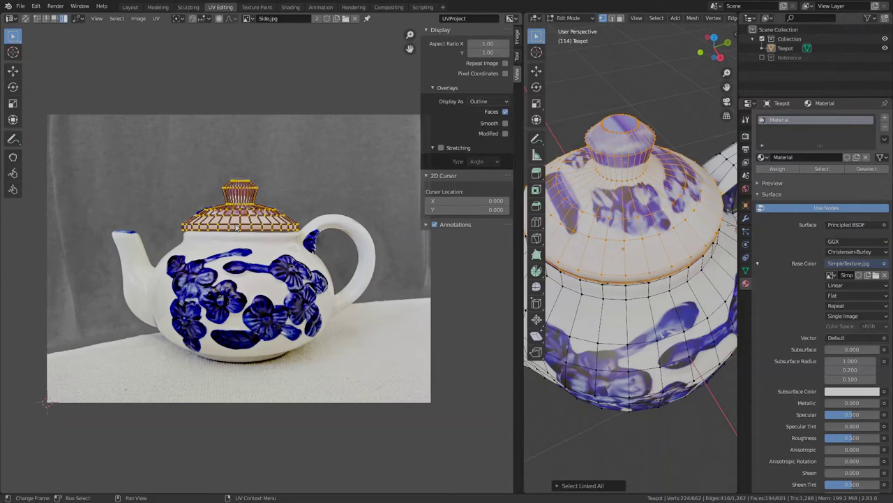
{"action": "key", "text": "a"}
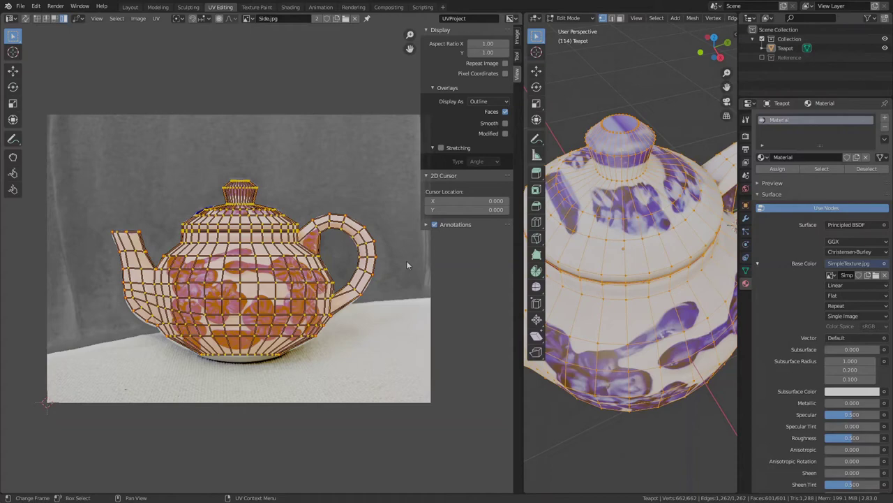
{"action": "left_click", "coordinate": [746, 270]}
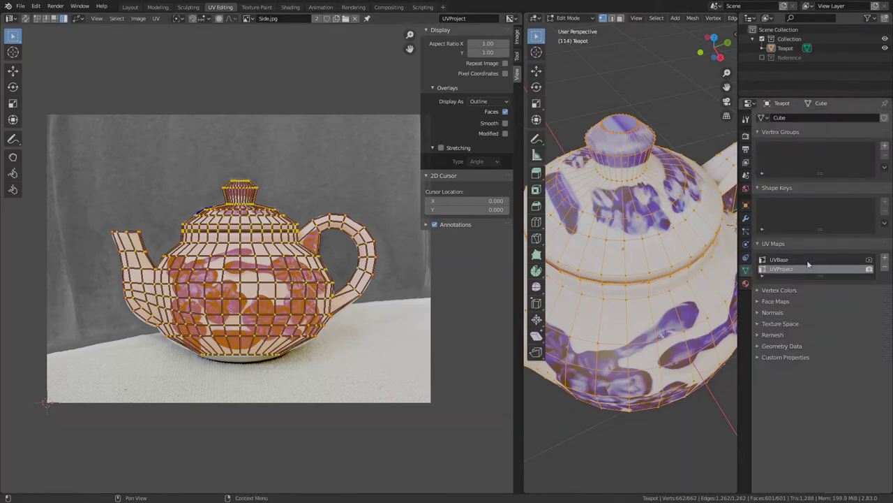
{"action": "left_click", "coordinate": [803, 260]}
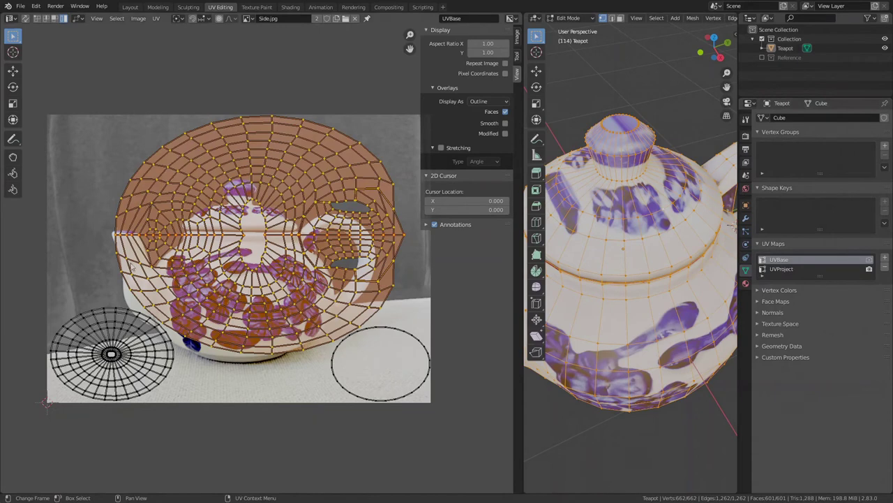
{"action": "left_click", "coordinate": [781, 269]}
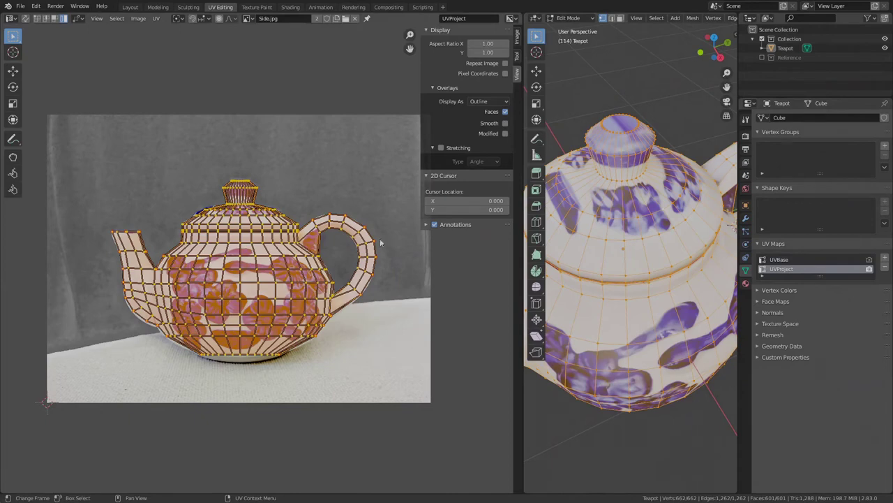
{"action": "left_click", "coordinate": [779, 259]}
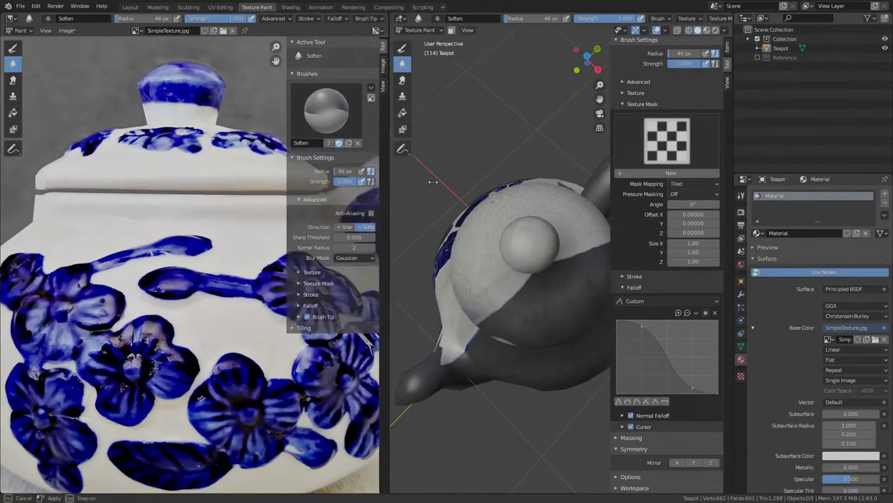
Widen the image editor and create a blank 1024 × 1024 px image named TextureBase with a near-white color.
{"action": "left_click_drag", "start_coordinate": [432, 181], "coordinate": [476, 181]}
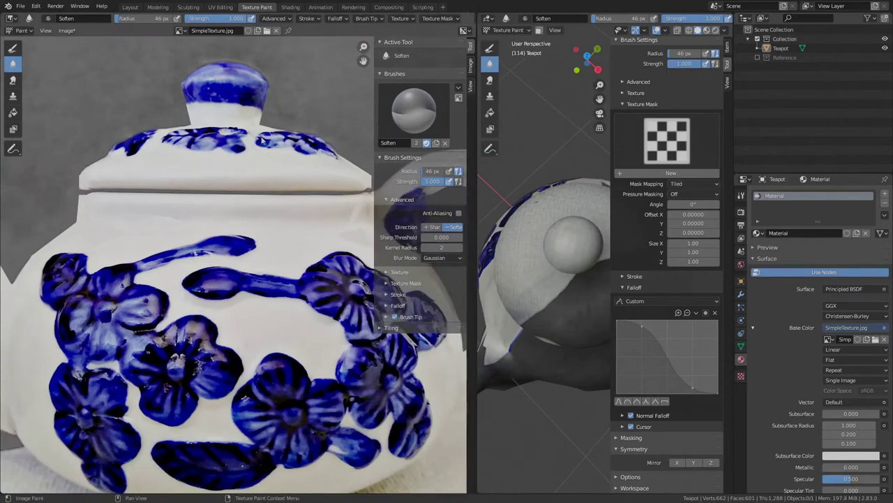
{"action": "left_click", "coordinate": [258, 32]}
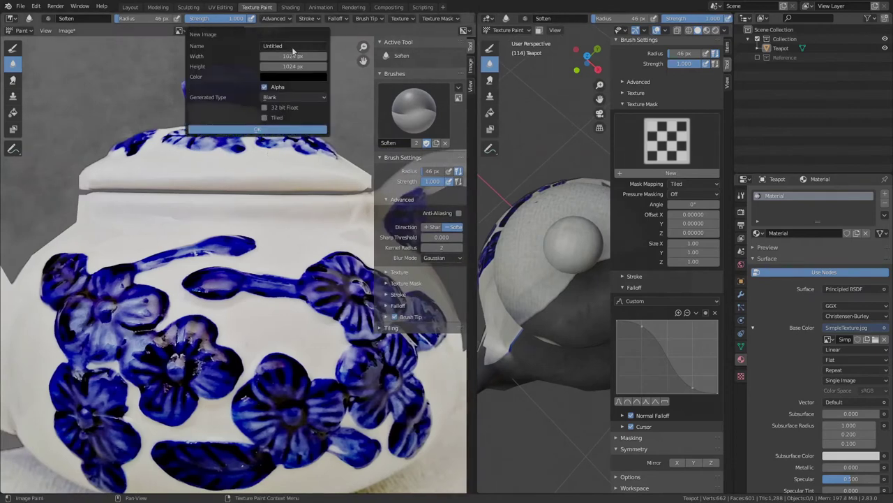
{"action": "left_click", "coordinate": [293, 48]}
{"action": "type", "text": "TextureBase"}
{"action": "key", "text": "Return"}
{"action": "left_click", "coordinate": [296, 77]}
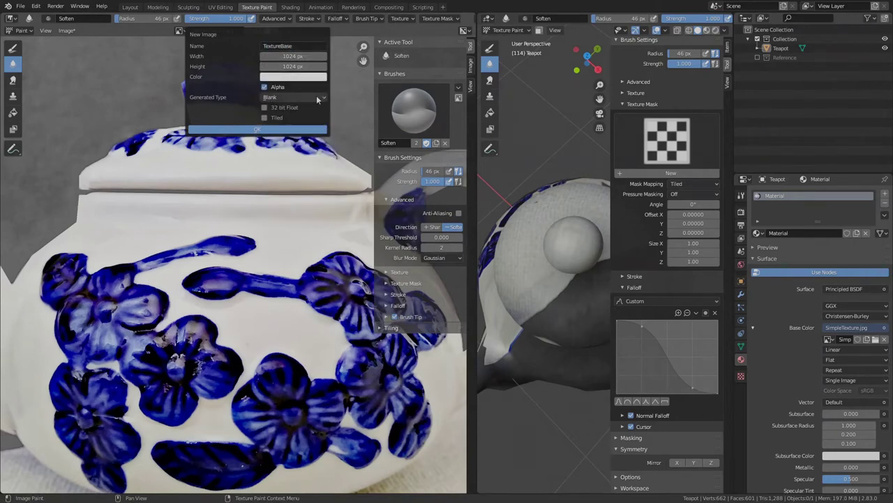
{"action": "left_click", "coordinate": [246, 129]}
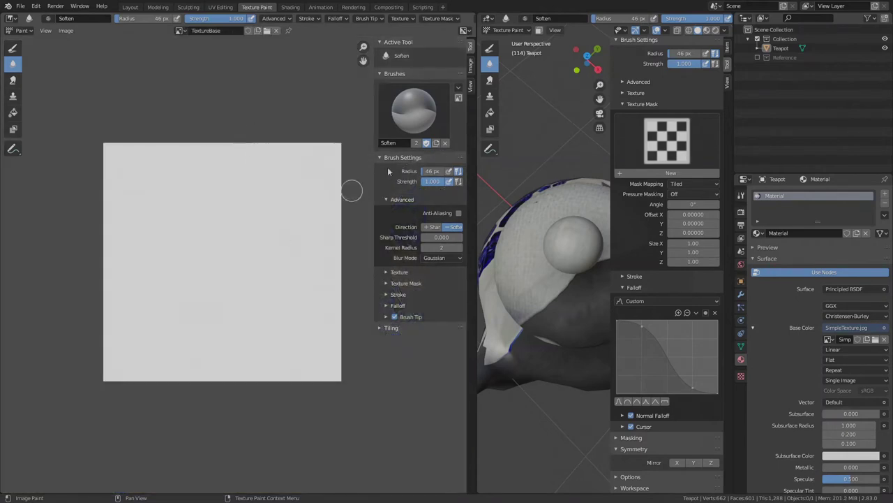
Switch to the Clone brush, widen the 3D viewport again and show the texture slots in the tool settings.
{"action": "left_click", "coordinate": [489, 98]}
{"action": "left_click_drag", "start_coordinate": [475, 148], "coordinate": [297, 149]}
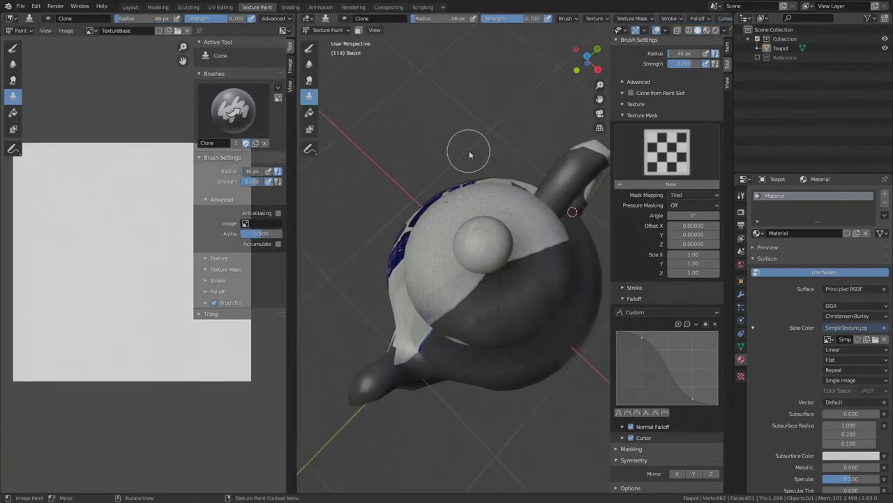
{"action": "scroll", "coordinate": [695, 159], "scroll_direction": "up", "scroll_amount": 6}
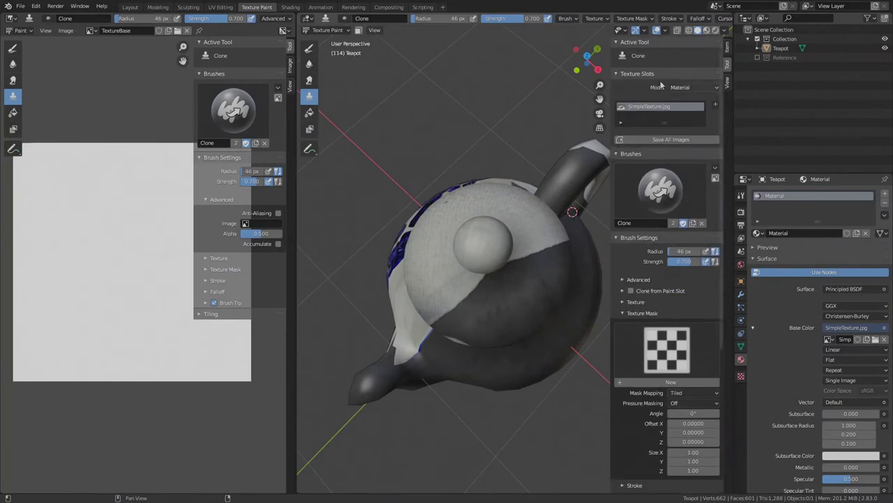
{"action": "key", "text": "n"}
{"action": "key", "text": "n"}
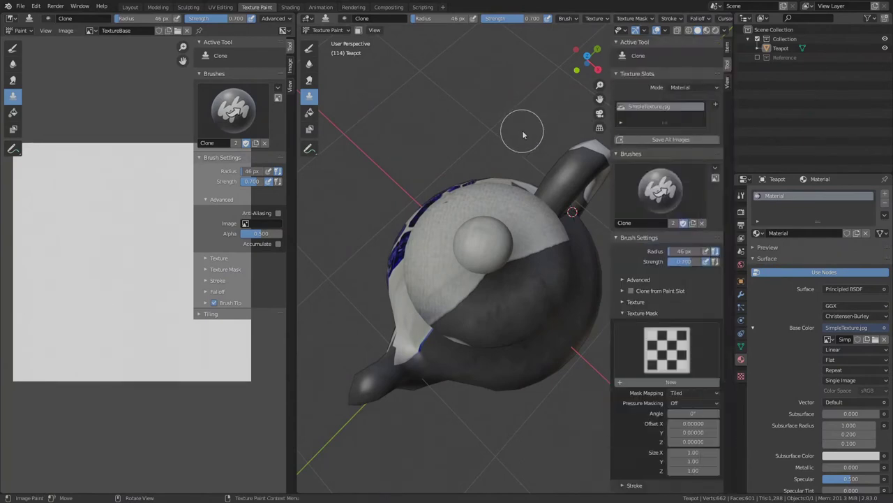
{"action": "left_click", "coordinate": [742, 194]}
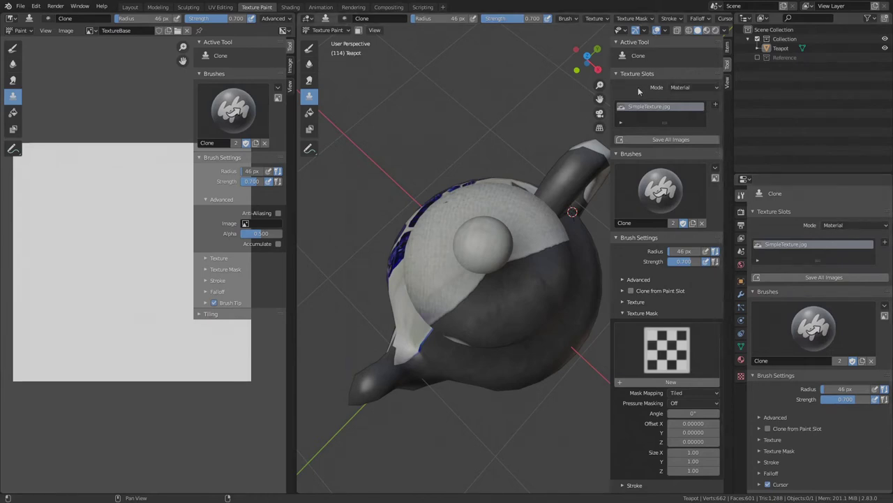
Set the texture slots to Single Image mode with TextureBase as the image and UVBase as its UV map.
{"action": "left_click", "coordinate": [686, 89]}
{"action": "left_click", "coordinate": [686, 108]}
{"action": "left_click", "coordinate": [622, 105]}
{"action": "left_click", "coordinate": [649, 153]}
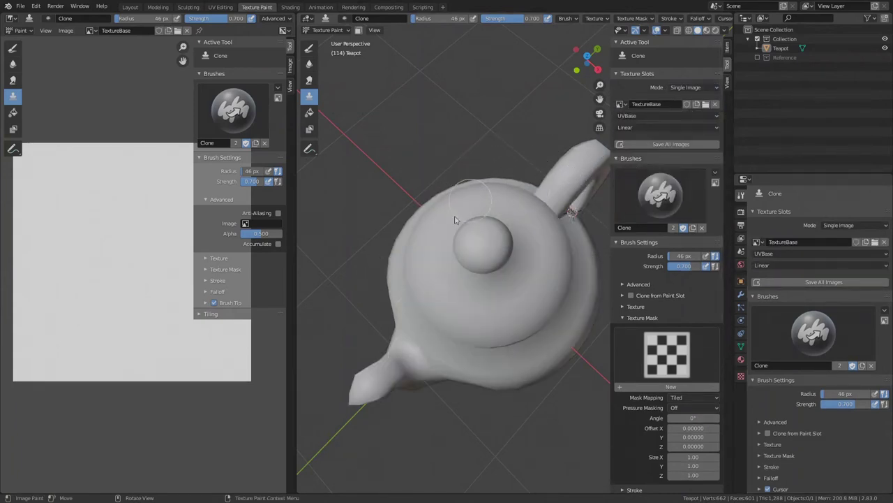
{"action": "left_click", "coordinate": [648, 115]}
{"action": "left_click", "coordinate": [665, 128]}
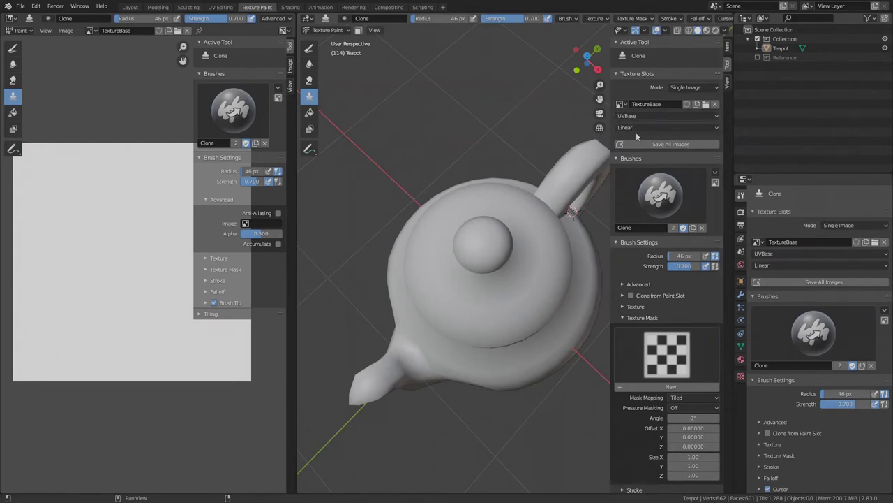
Enable Clone from Paint Slot with SimpleTexture.jpg as source image and UVProject as source UV map.
{"action": "left_click", "coordinate": [626, 296]}
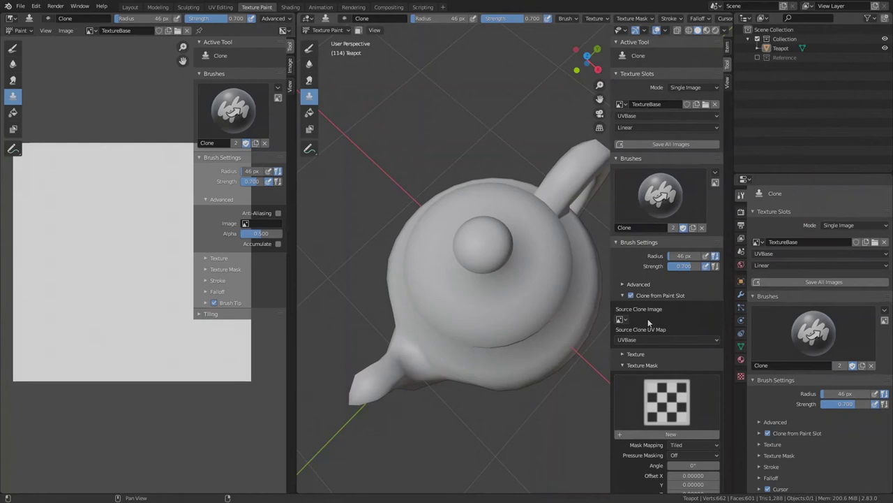
{"action": "left_click", "coordinate": [649, 339]}
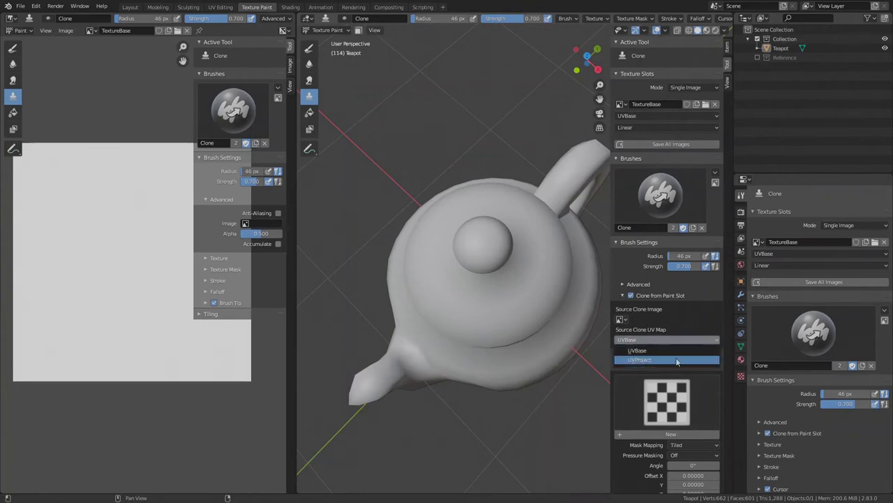
{"action": "left_click", "coordinate": [676, 361]}
{"action": "left_click", "coordinate": [621, 319]}
{"action": "left_click", "coordinate": [642, 360]}
Set the clone brush to radius 161 px and strength 1.000, and paint the floral pattern onto the teapot's side.
{"action": "key", "text": "f"}
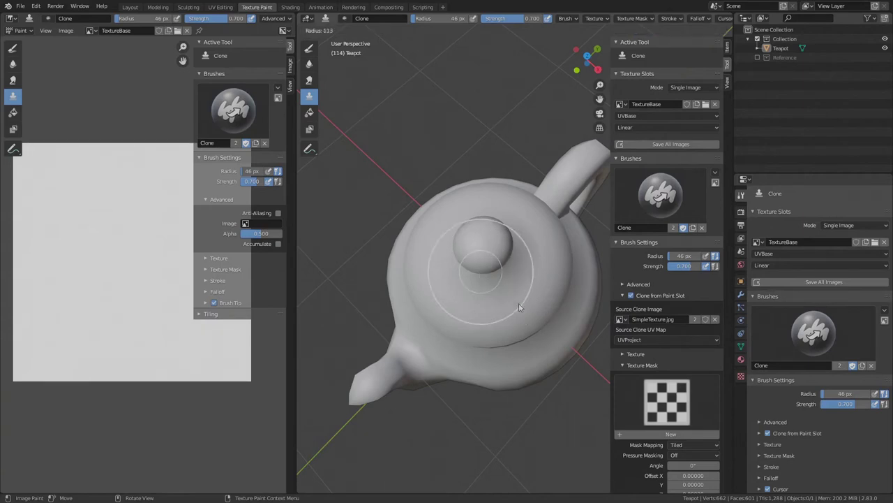
{"action": "left_click", "coordinate": [528, 312]}
{"action": "key", "text": "shift+f"}
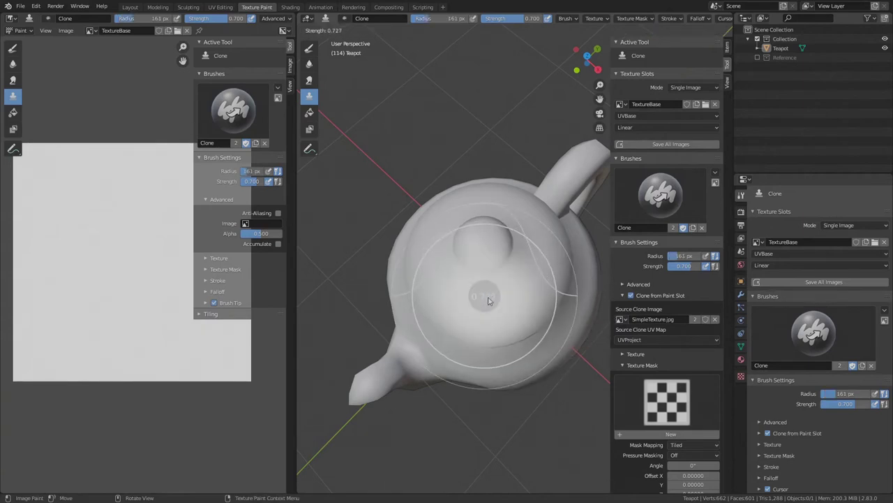
{"action": "left_click", "coordinate": [543, 334]}
{"action": "middle_click_drag", "start_coordinate": [562, 354], "coordinate": [470, 284]}
{"action": "mouse_move", "coordinate": [470, 284]}
{"action": "left_mouse_down"}
{"action": "mouse_move", "coordinate": [528, 279]}
{"action": "mouse_move", "coordinate": [513, 299]}
{"action": "mouse_move", "coordinate": [391, 335]}
{"action": "left_mouse_up"}
{"action": "middle_click_drag", "start_coordinate": [154, 248], "coordinate": [121, 273]}
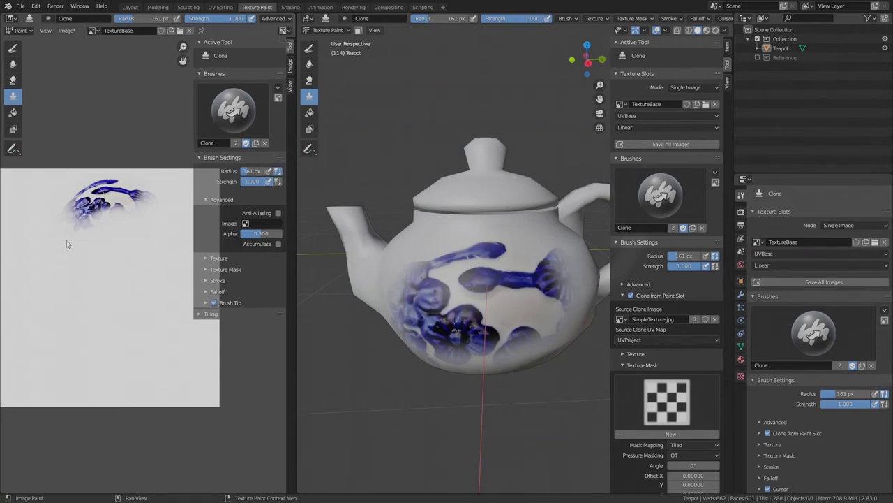
{"action": "scroll", "coordinate": [127, 283], "scroll_direction": "down", "scroll_amount": 1}
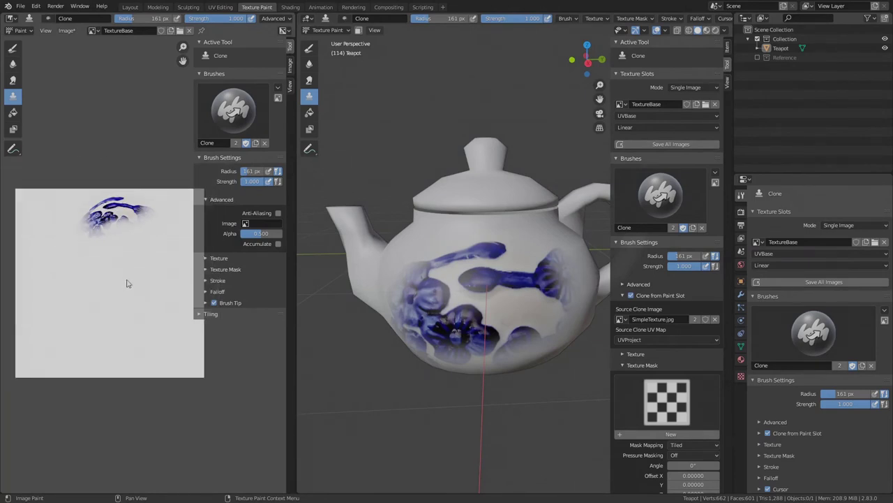
Clone paint more of the floral pattern across the teapot's side and turn on X mirroring in the symmetry settings.
{"action": "middle_click_drag", "start_coordinate": [379, 328], "coordinate": [519, 383]}
{"action": "scroll", "coordinate": [652, 345], "scroll_direction": "down", "scroll_amount": 5}
{"action": "scroll", "coordinate": [653, 345], "scroll_direction": "down", "scroll_amount": 5}
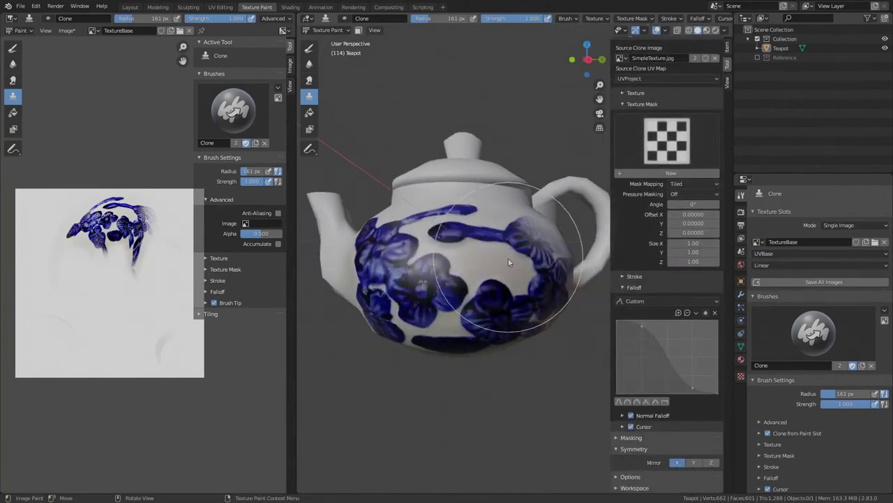
Clone paint the rest of the teapot from all around, covering the body, spout, handle, lid and knob with X mirroring.
{"action": "left_click_drag", "start_coordinate": [508, 264], "coordinate": [488, 274]}
{"action": "middle_click_drag", "start_coordinate": [489, 274], "coordinate": [497, 268]}
{"action": "left_click_drag", "start_coordinate": [497, 268], "coordinate": [474, 258]}
{"action": "middle_click_drag", "start_coordinate": [474, 258], "coordinate": [425, 248]}
{"action": "left_click_drag", "start_coordinate": [425, 249], "coordinate": [454, 265]}
{"action": "middle_click_drag", "start_coordinate": [454, 265], "coordinate": [446, 258]}
{"action": "left_click_drag", "start_coordinate": [447, 259], "coordinate": [426, 265]}
{"action": "mouse_move", "coordinate": [426, 265]}
{"action": "middle_mouse_down"}
{"action": "mouse_move", "coordinate": [439, 212]}
{"action": "mouse_move", "coordinate": [469, 265]}
{"action": "mouse_move", "coordinate": [421, 276]}
{"action": "mouse_move", "coordinate": [381, 245]}
{"action": "mouse_move", "coordinate": [551, 234]}
{"action": "mouse_move", "coordinate": [457, 152]}
{"action": "mouse_move", "coordinate": [492, 211]}
{"action": "mouse_move", "coordinate": [453, 227]}
{"action": "middle_mouse_up"}
{"action": "left_click_drag", "start_coordinate": [509, 195], "coordinate": [518, 200]}
{"action": "mouse_move", "coordinate": [519, 200]}
{"action": "middle_mouse_down"}
{"action": "mouse_move", "coordinate": [417, 165]}
{"action": "mouse_move", "coordinate": [420, 208]}
{"action": "mouse_move", "coordinate": [528, 276]}
{"action": "mouse_move", "coordinate": [435, 218]}
{"action": "middle_mouse_up"}
{"action": "left_click", "coordinate": [417, 165]}
{"action": "scroll", "coordinate": [435, 217], "scroll_direction": "down", "scroll_amount": 4}
{"action": "scroll", "coordinate": [435, 218], "scroll_direction": "up", "scroll_amount": 6}
{"action": "left_click", "coordinate": [479, 165]}
{"action": "mouse_move", "coordinate": [479, 165]}
{"action": "middle_mouse_down"}
{"action": "mouse_move", "coordinate": [547, 76]}
{"action": "mouse_move", "coordinate": [529, 231]}
{"action": "middle_mouse_up"}
{"action": "scroll", "coordinate": [528, 232], "scroll_direction": "down", "scroll_amount": 6}
Examine the painted TextureBase image in a widened image editor and the pattern on the teapot's lid from above.
{"action": "left_click_drag", "start_coordinate": [292, 232], "coordinate": [417, 233]}
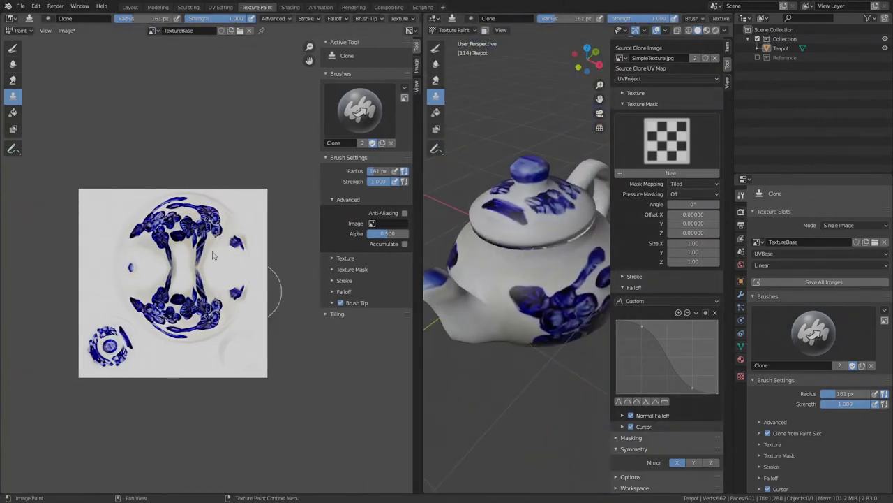
{"action": "scroll", "coordinate": [202, 266], "scroll_direction": "up", "scroll_amount": 2}
{"action": "scroll", "coordinate": [202, 266], "scroll_direction": "down", "scroll_amount": 1}
{"action": "middle_click_drag", "start_coordinate": [183, 278], "coordinate": [207, 276]}
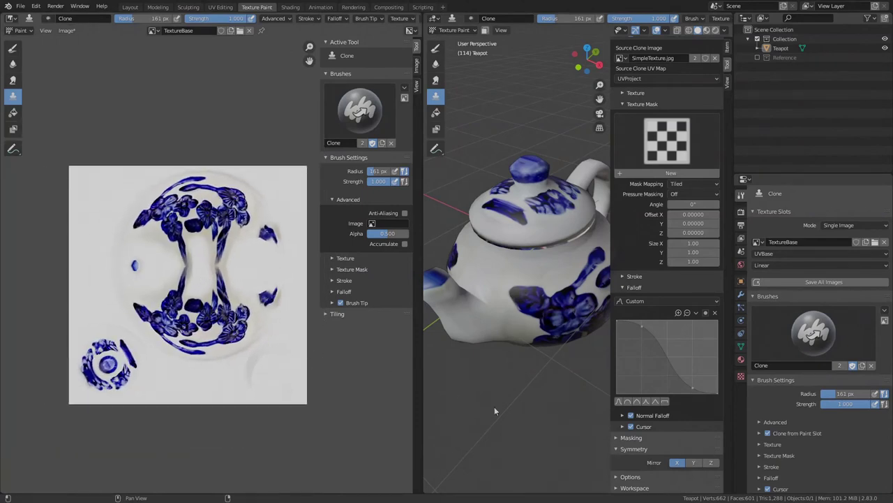
{"action": "left_click_drag", "start_coordinate": [421, 234], "coordinate": [274, 230]}
{"action": "middle_click_drag", "start_coordinate": [447, 204], "coordinate": [437, 223]}
{"action": "scroll", "coordinate": [435, 220], "scroll_direction": "up", "scroll_amount": 3}
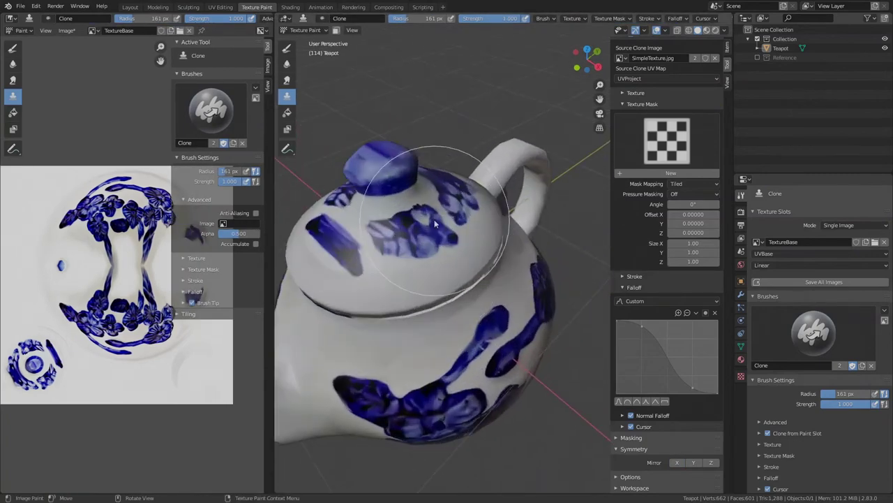
{"action": "middle_click_drag", "start_coordinate": [434, 219], "coordinate": [416, 282]}
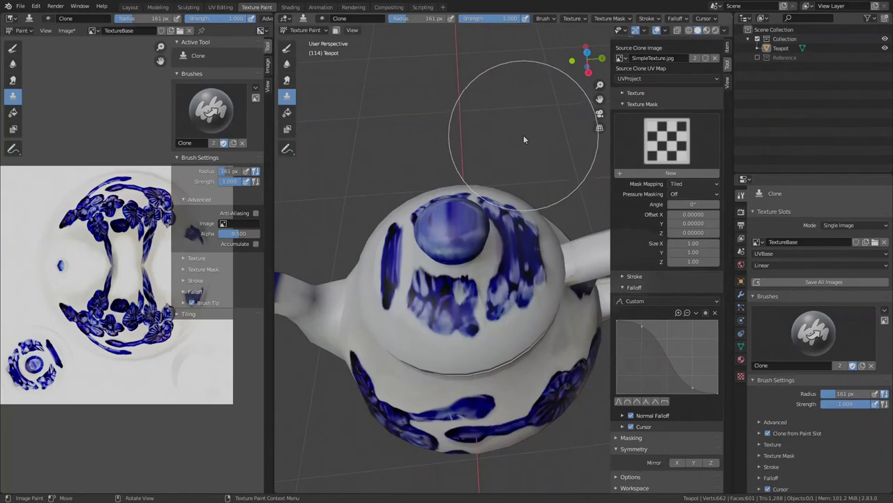
Switch to the UV Editing workspace and make UVProject the active UV map.
{"action": "left_click", "coordinate": [216, 8]}
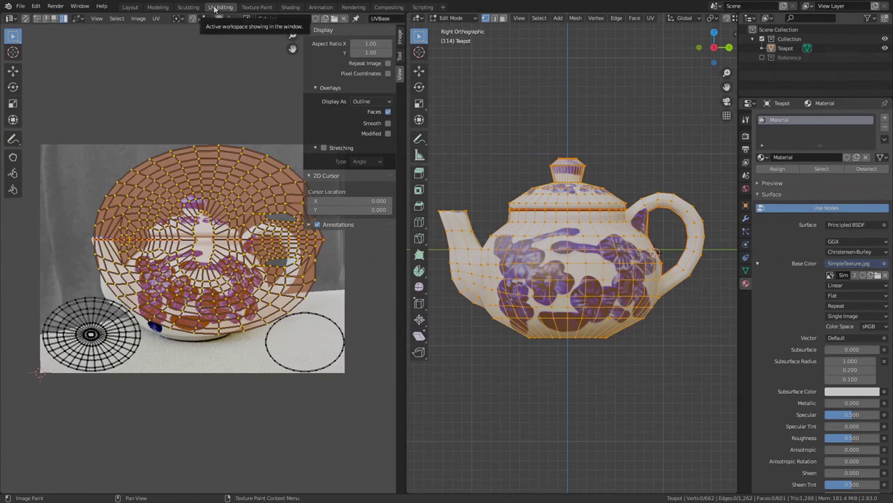
{"action": "left_click", "coordinate": [747, 270]}
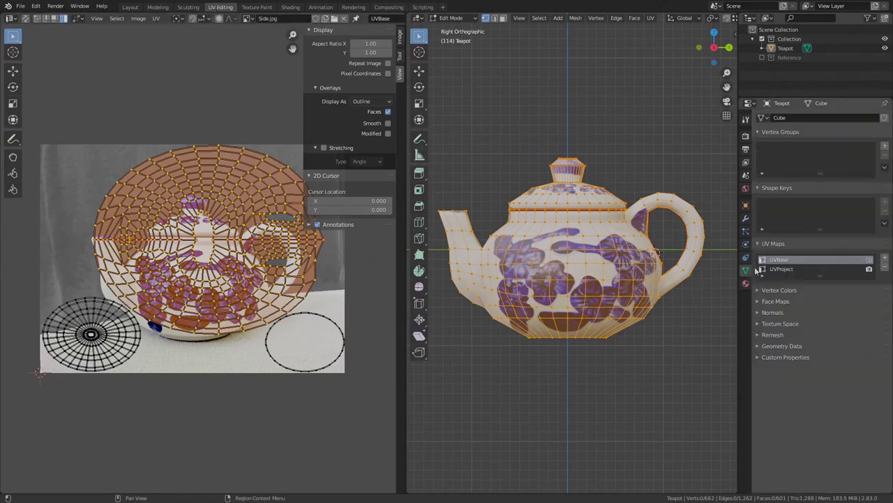
{"action": "left_click", "coordinate": [802, 270]}
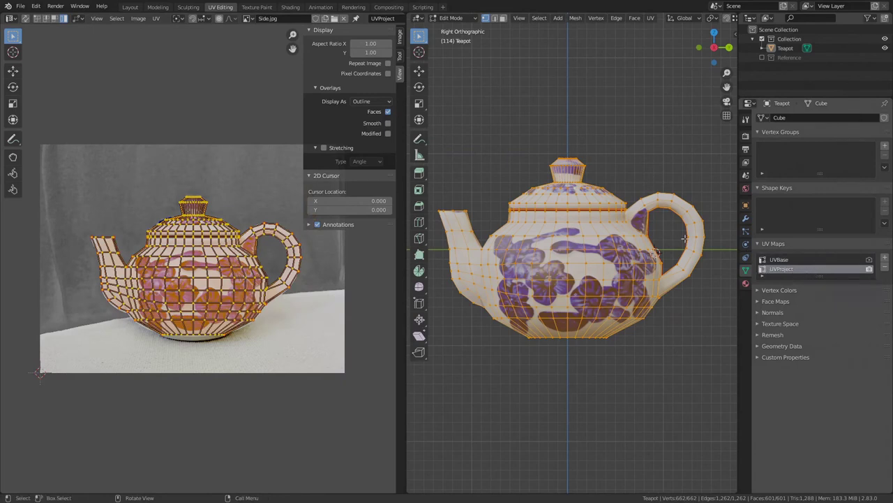
Project the teapot's UVs from the top orthographic view onto the UVProject map with Project From View.
{"action": "key", "text": "KP_7"}
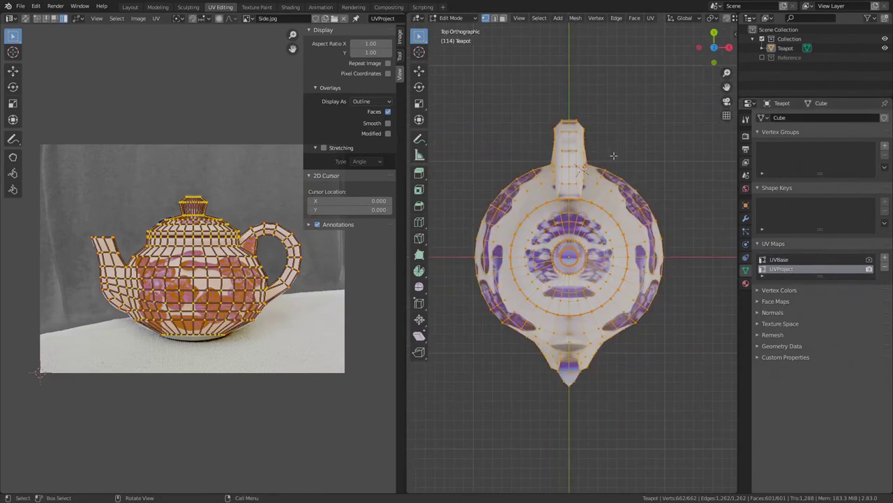
{"action": "key", "text": "Tab"}
{"action": "key", "text": "Tab"}
{"action": "left_click", "coordinate": [646, 20]}
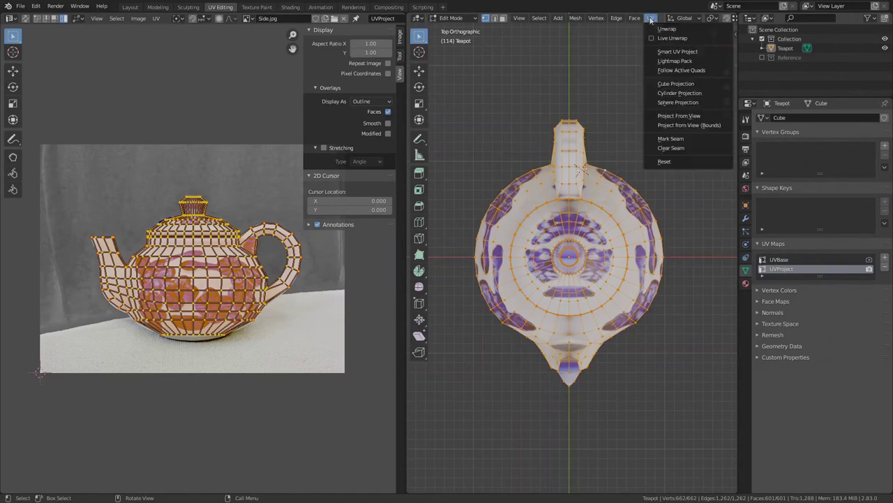
{"action": "left_click", "coordinate": [695, 119]}
Show Top.jpg in the UV editor and set it as the material's Base Color image.
{"action": "left_click", "coordinate": [249, 18]}
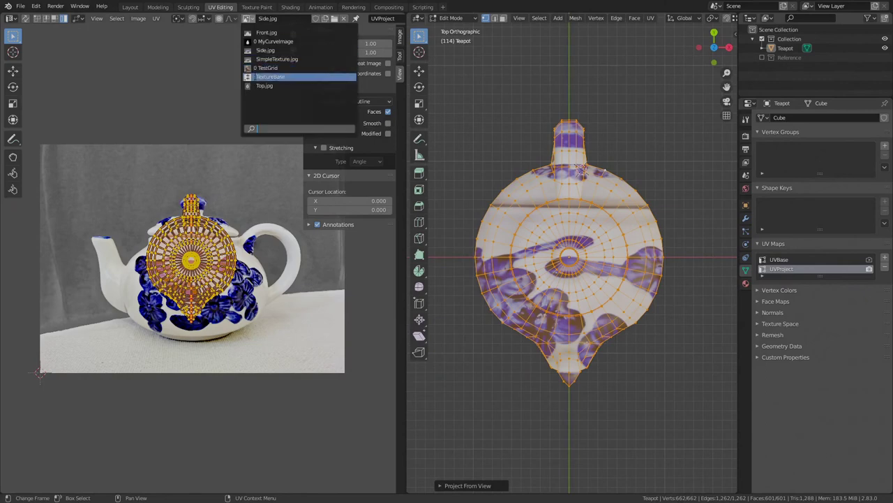
{"action": "left_click", "coordinate": [273, 81]}
{"action": "left_click", "coordinate": [746, 283]}
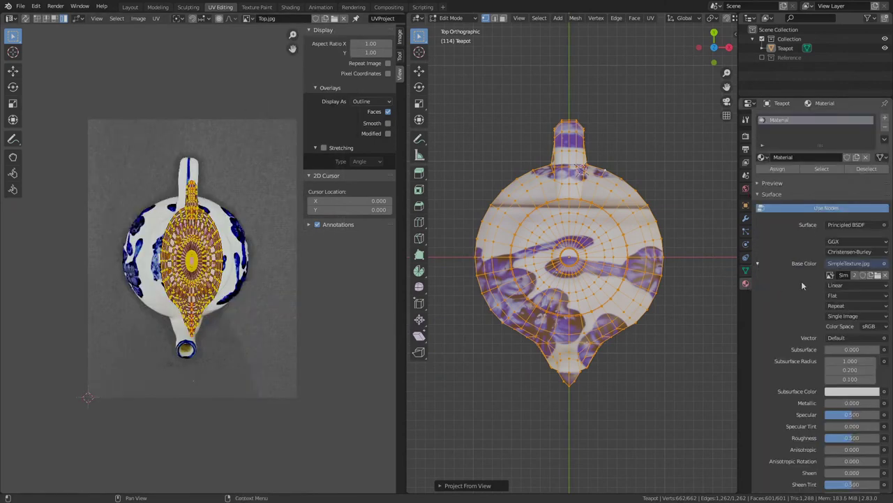
{"action": "left_click", "coordinate": [830, 275]}
{"action": "left_click", "coordinate": [742, 342]}
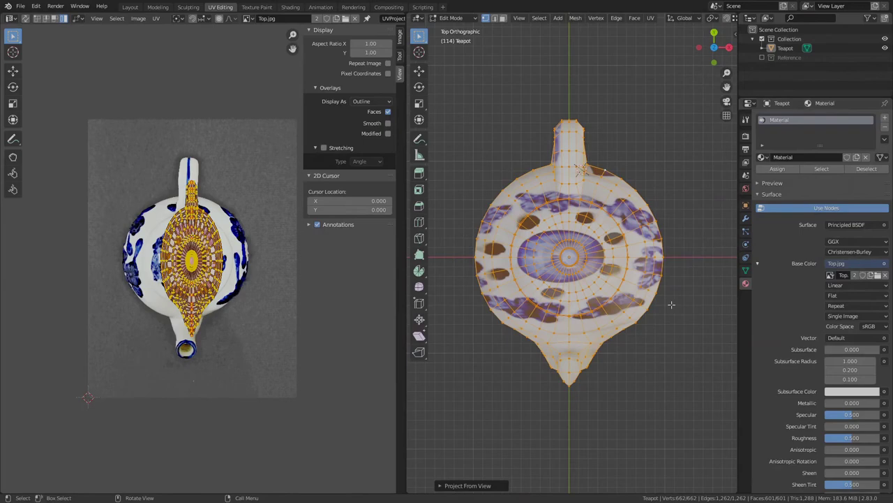
Scale the projected UVs along X by about 1.87 and move them over the teapot in Top.jpg.
{"action": "scroll", "coordinate": [209, 260], "scroll_direction": "up", "scroll_amount": 2}
{"action": "key", "text": "s"}
{"action": "key", "text": "x"}
{"action": "left_click", "coordinate": [227, 254]}
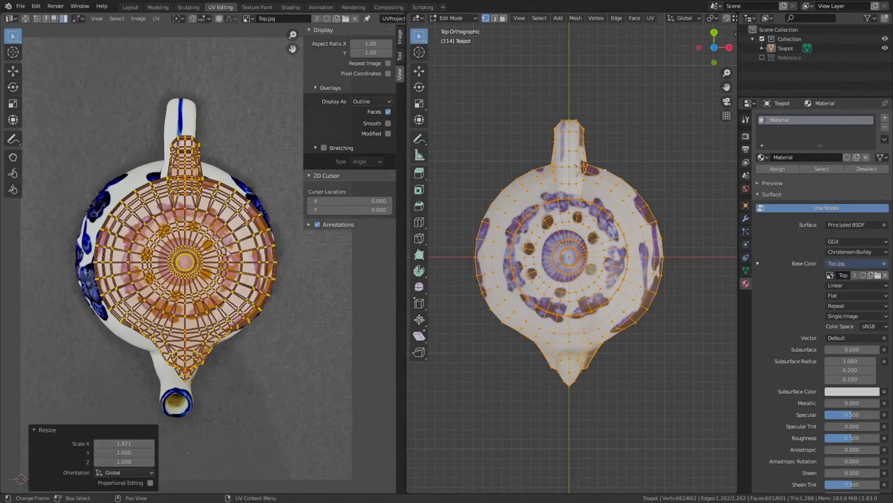
{"action": "key", "text": "g"}
{"action": "left_click", "coordinate": [219, 249]}
Enlarge the UV layout uniformly, the last time by about 1.1, and move it to match the photographed teapot's outline.
{"action": "key", "text": "s"}
{"action": "left_click", "coordinate": [224, 252]}
{"action": "scroll", "coordinate": [225, 253], "scroll_direction": "up", "scroll_amount": 2}
{"action": "key", "text": "s"}
{"action": "left_click", "coordinate": [232, 307]}
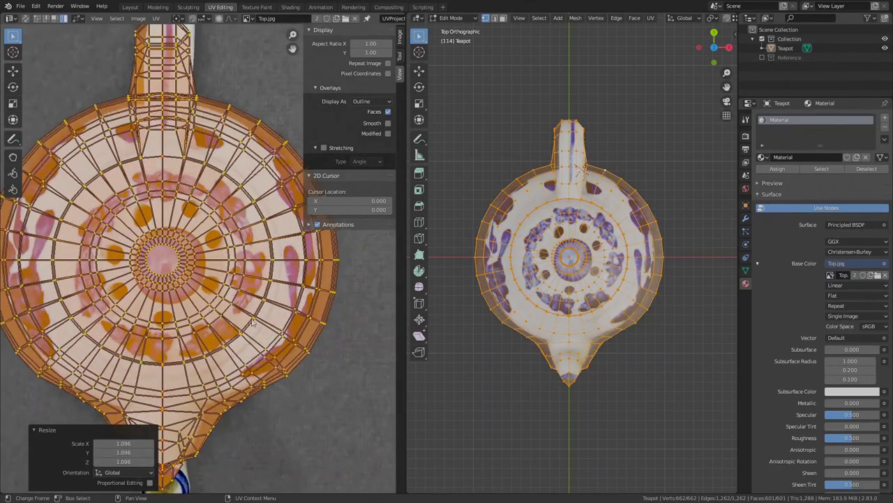
{"action": "key", "text": "g"}
{"action": "left_click", "coordinate": [237, 340]}
Scale the UV layout along Y by about 1.011 and shift it along X by about 0.003.
{"action": "key", "text": "s"}
{"action": "key", "text": "y"}
{"action": "left_click", "coordinate": [239, 343]}
{"action": "key", "text": "g"}
{"action": "key", "text": "x"}
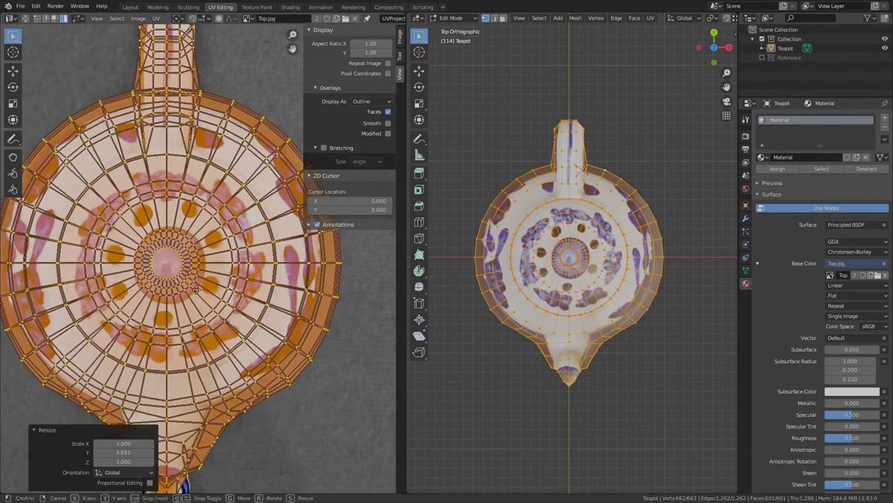
{"action": "left_click", "coordinate": [209, 220]}
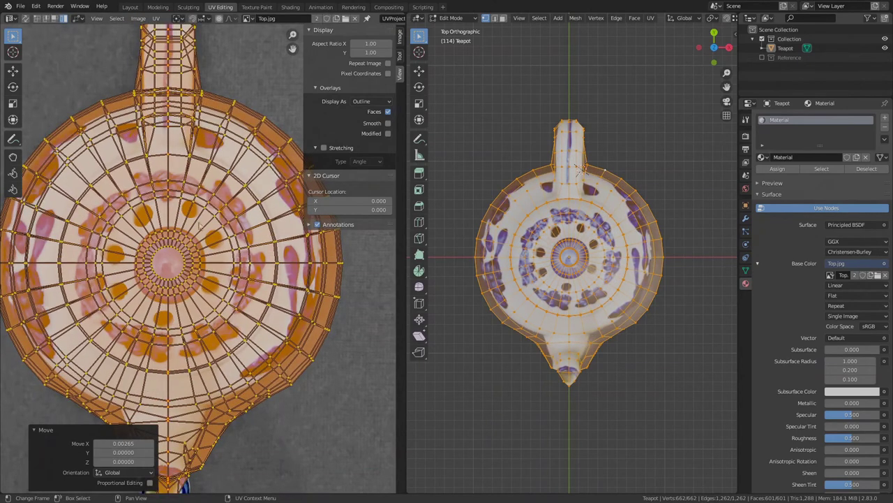
{"action": "scroll", "coordinate": [554, 170], "scroll_direction": "up", "scroll_amount": 3}
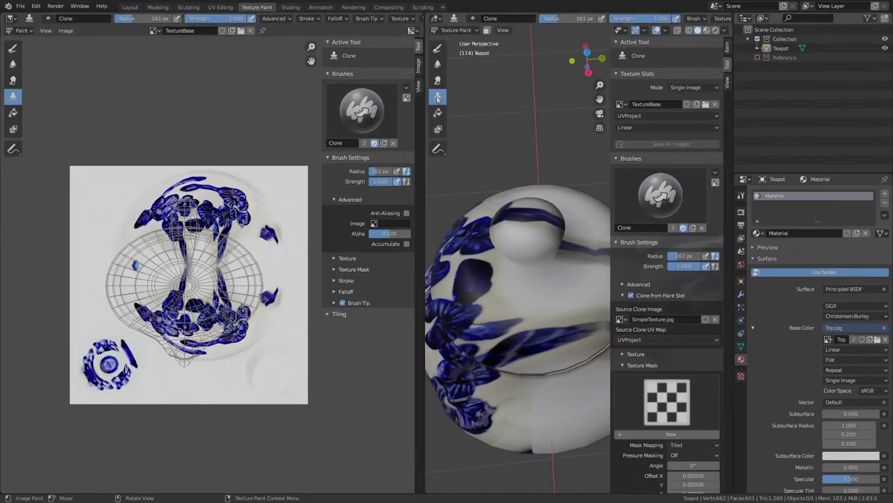
Set the texture slot's UV map to UVBase and the source clone image to Top.jpg.
{"action": "left_click", "coordinate": [622, 115]}
{"action": "left_click", "coordinate": [639, 127]}
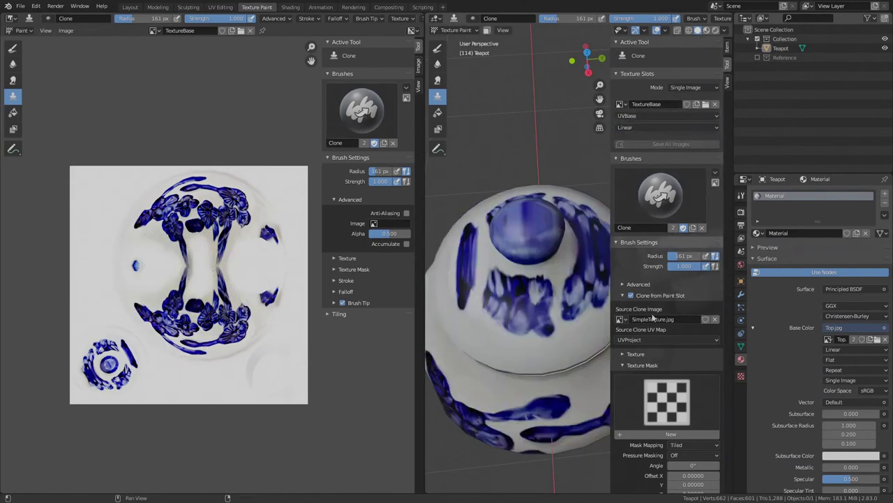
{"action": "left_click", "coordinate": [621, 319]}
{"action": "left_click", "coordinate": [635, 386]}
Widen the 3D viewport and set the clone brush radius to 168 px.
{"action": "left_click_drag", "start_coordinate": [424, 279], "coordinate": [283, 279]}
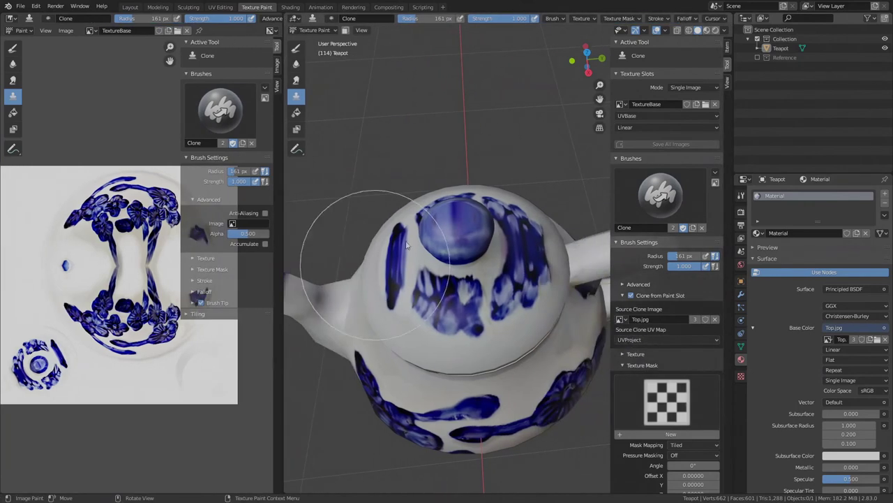
{"action": "key", "text": "f"}
{"action": "left_click", "coordinate": [440, 239]}
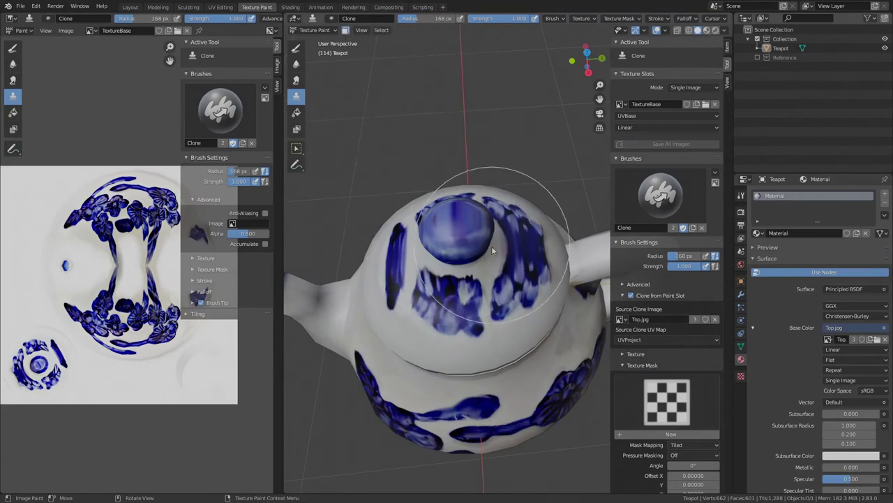
Select the lid's linked geometry in Edit Mode and return to Texture Paint with painting masked to that selection.
{"action": "key", "text": "Tab"}
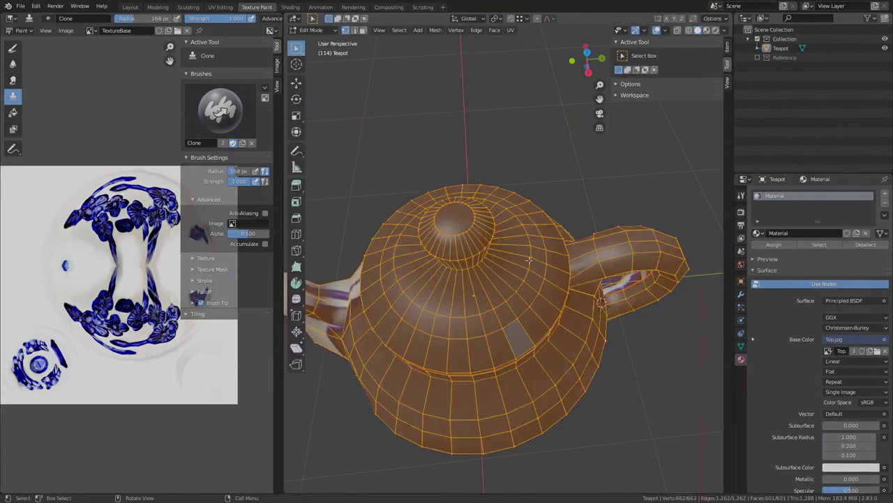
{"action": "left_click", "coordinate": [531, 258]}
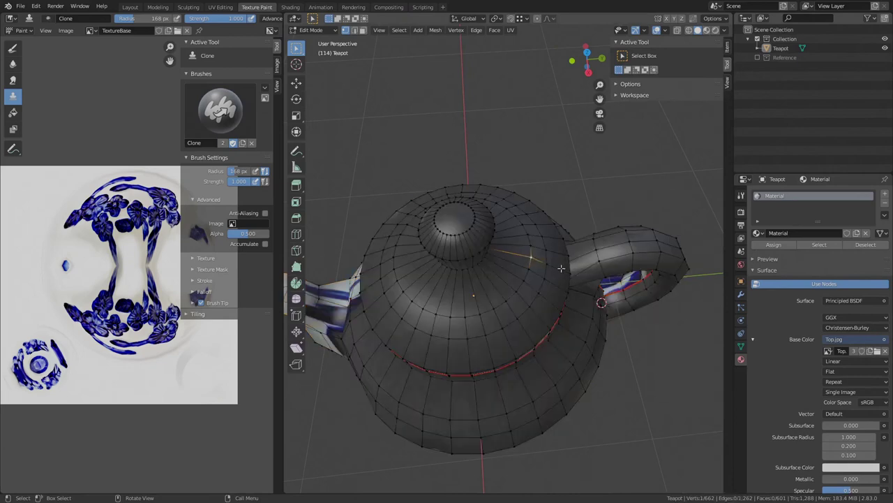
{"action": "key", "text": "ctrl+l"}
{"action": "mouse_move", "coordinate": [431, 124]}
{"action": "middle_mouse_down"}
{"action": "mouse_move", "coordinate": [402, 158]}
{"action": "mouse_move", "coordinate": [370, 79]}
{"action": "mouse_move", "coordinate": [468, 196]}
{"action": "middle_mouse_up"}
{"action": "key", "text": "Tab"}
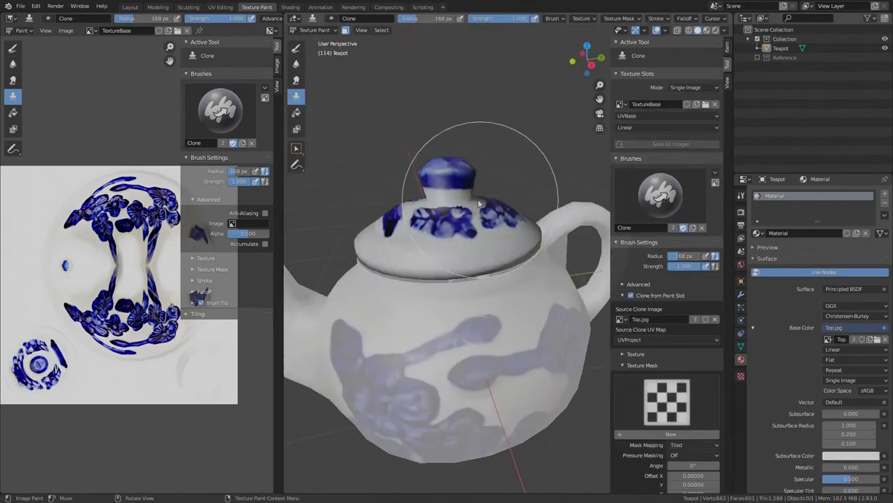
Clone paint the top photo's pattern over the whole lid, starting from the top view.
{"action": "key", "text": "KP_7"}
{"action": "middle_click_drag", "start_coordinate": [374, 284], "coordinate": [445, 279], "text": "shift"}
{"action": "mouse_move", "coordinate": [444, 279]}
{"action": "left_mouse_down"}
{"action": "mouse_move", "coordinate": [460, 274]}
{"action": "mouse_move", "coordinate": [466, 343]}
{"action": "mouse_move", "coordinate": [436, 279]}
{"action": "mouse_move", "coordinate": [405, 254]}
{"action": "mouse_move", "coordinate": [433, 285]}
{"action": "left_mouse_up"}
{"action": "mouse_move", "coordinate": [432, 285]}
{"action": "middle_mouse_down"}
{"action": "mouse_move", "coordinate": [472, 287]}
{"action": "mouse_move", "coordinate": [518, 238]}
{"action": "mouse_move", "coordinate": [444, 195]}
{"action": "middle_mouse_up"}
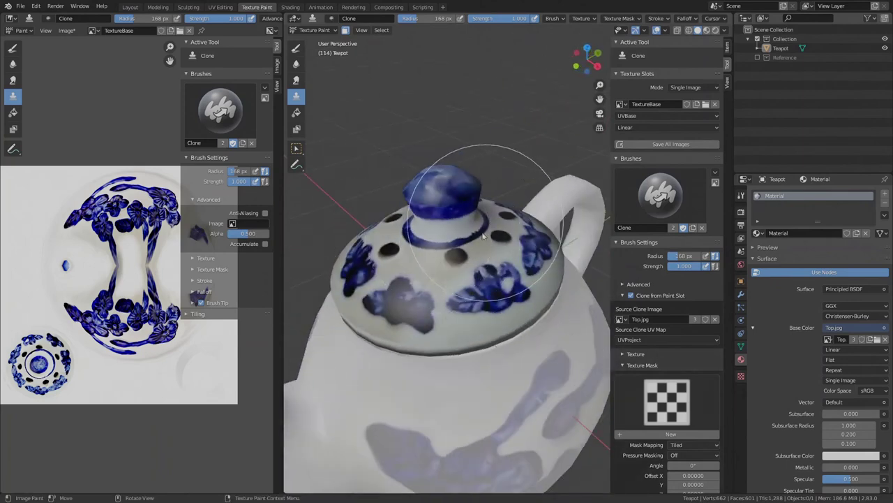
Turn off Clone from Paint Slot, place the clone source on the lid's plain area and set the brush radius to 40 px.
{"action": "left_click", "coordinate": [619, 296]}
{"action": "mouse_move", "coordinate": [447, 233]}
{"action": "middle_mouse_down"}
{"action": "mouse_move", "coordinate": [470, 267]}
{"action": "mouse_move", "coordinate": [501, 272]}
{"action": "middle_mouse_up"}
{"action": "scroll", "coordinate": [470, 267], "scroll_direction": "up", "scroll_amount": 3}
{"action": "left_click", "coordinate": [502, 273], "text": "ctrl"}
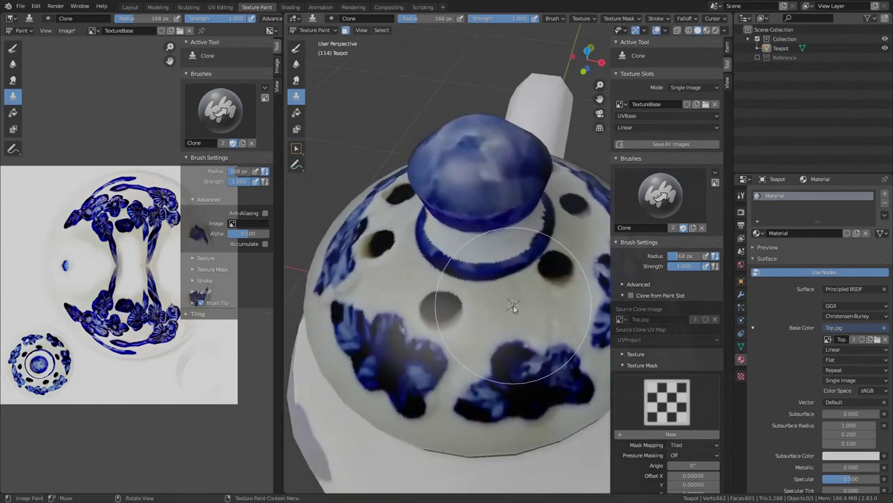
{"action": "key", "text": "f"}
{"action": "left_click", "coordinate": [443, 266]}
Clone the plain white glaze over the blue ring around the base of the lid's knob.
{"action": "scroll", "coordinate": [505, 271], "scroll_direction": "up", "scroll_amount": 2}
{"action": "left_click_drag", "start_coordinate": [504, 271], "coordinate": [438, 264]}
{"action": "middle_click_drag", "start_coordinate": [438, 263], "coordinate": [388, 255]}
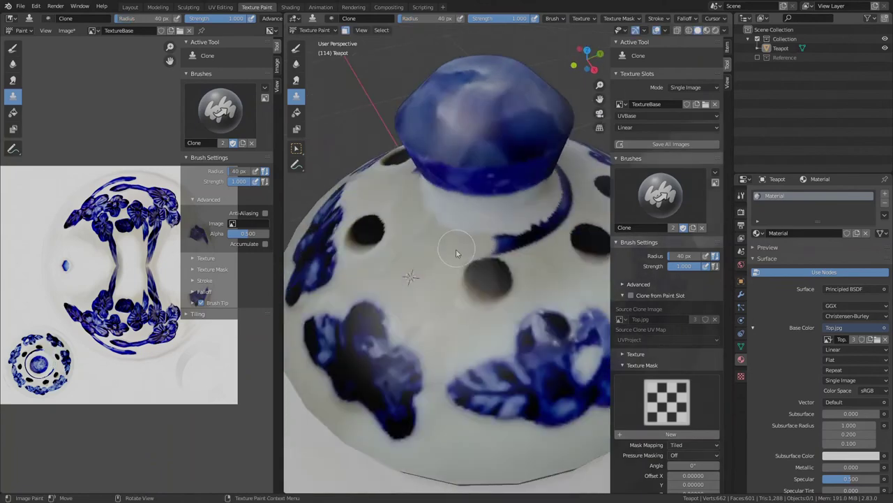
{"action": "mouse_move", "coordinate": [473, 245]}
{"action": "middle_mouse_down"}
{"action": "mouse_move", "coordinate": [520, 257]}
{"action": "mouse_move", "coordinate": [495, 260]}
{"action": "mouse_move", "coordinate": [419, 240]}
{"action": "mouse_move", "coordinate": [552, 227]}
{"action": "mouse_move", "coordinate": [568, 216]}
{"action": "mouse_move", "coordinate": [508, 270]}
{"action": "mouse_move", "coordinate": [409, 220]}
{"action": "middle_mouse_up"}
Switch to the Soften brush and turn off the face selection paint mask.
{"action": "left_click", "coordinate": [296, 64]}
{"action": "left_click", "coordinate": [346, 30]}
{"action": "scroll", "coordinate": [477, 262], "scroll_direction": "down", "scroll_amount": 5}
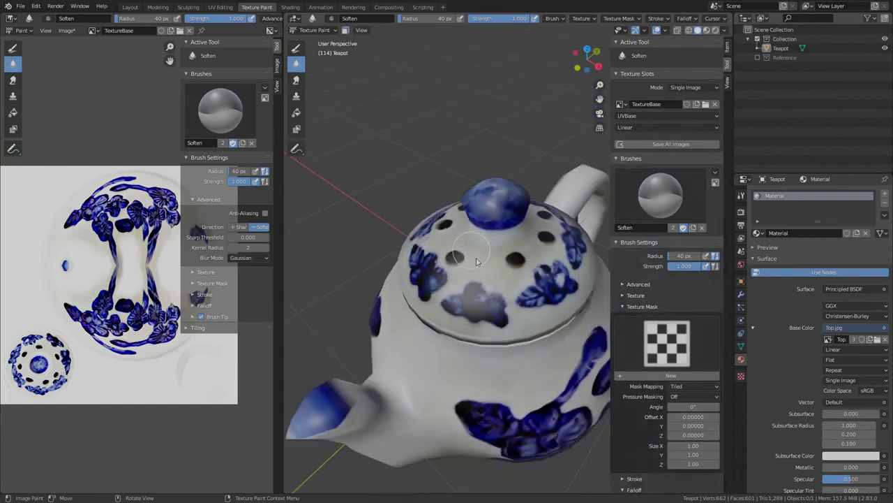
Examine the painted teapot from the spout, handle and side directions.
{"action": "middle_click_drag", "start_coordinate": [506, 268], "coordinate": [409, 279], "text": "shift"}
{"action": "scroll", "coordinate": [472, 268], "scroll_direction": "down", "scroll_amount": 3}
{"action": "middle_click_drag", "start_coordinate": [508, 261], "coordinate": [421, 206]}
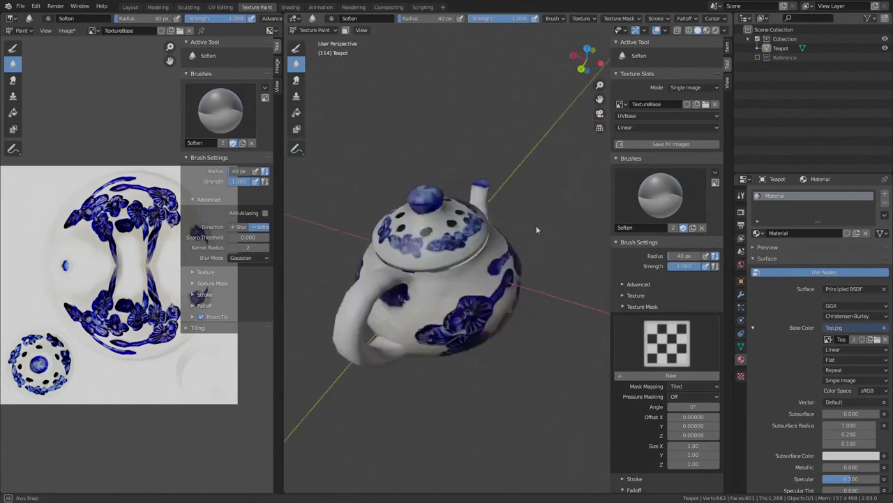
{"action": "middle_click_drag", "start_coordinate": [536, 229], "coordinate": [474, 269]}
{"action": "mouse_move", "coordinate": [499, 298]}
{"action": "middle_mouse_down"}
{"action": "mouse_move", "coordinate": [530, 291]}
{"action": "mouse_move", "coordinate": [508, 289]}
{"action": "middle_mouse_up"}
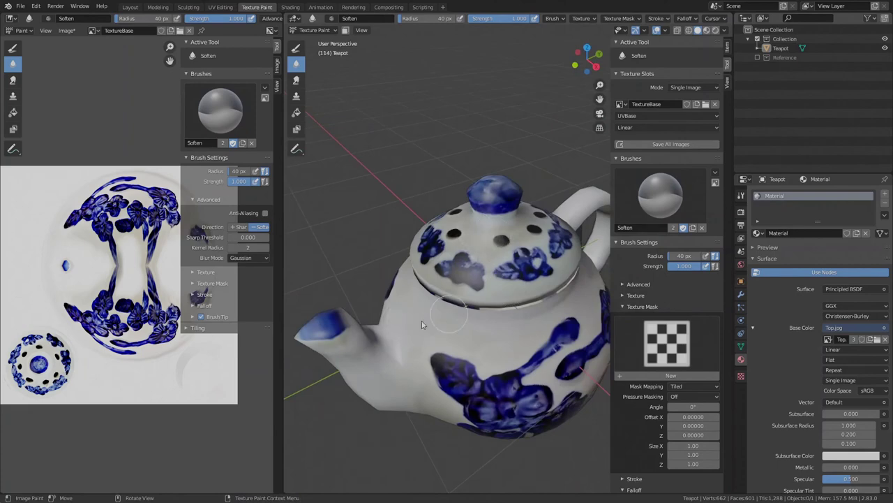
{"action": "middle_click_drag", "start_coordinate": [525, 323], "coordinate": [446, 318]}
Widen the image editor and save the painted image as TextureBase.png.
{"action": "left_click_drag", "start_coordinate": [283, 321], "coordinate": [403, 321]}
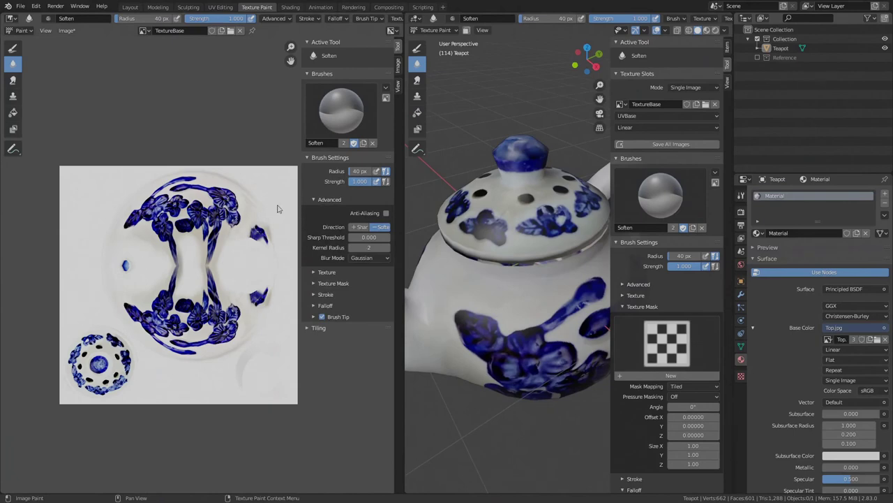
{"action": "left_click", "coordinate": [67, 30]}
{"action": "left_click", "coordinate": [88, 120]}
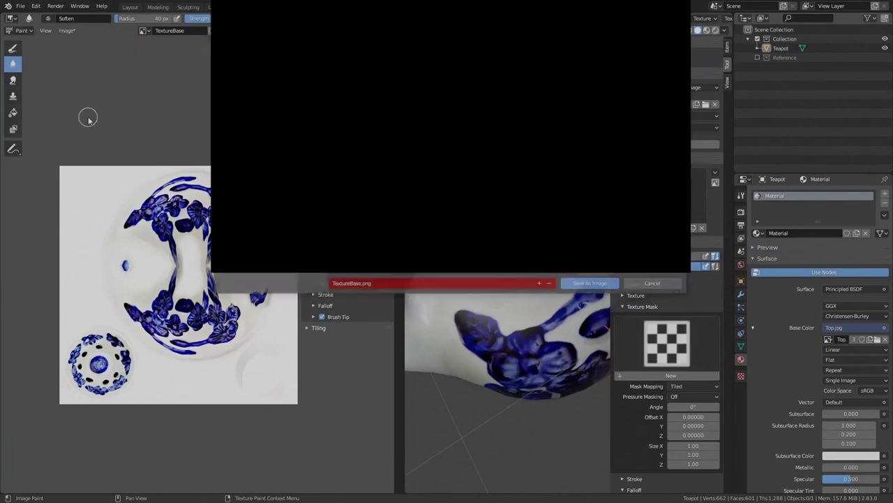
{"action": "left_click", "coordinate": [591, 283]}
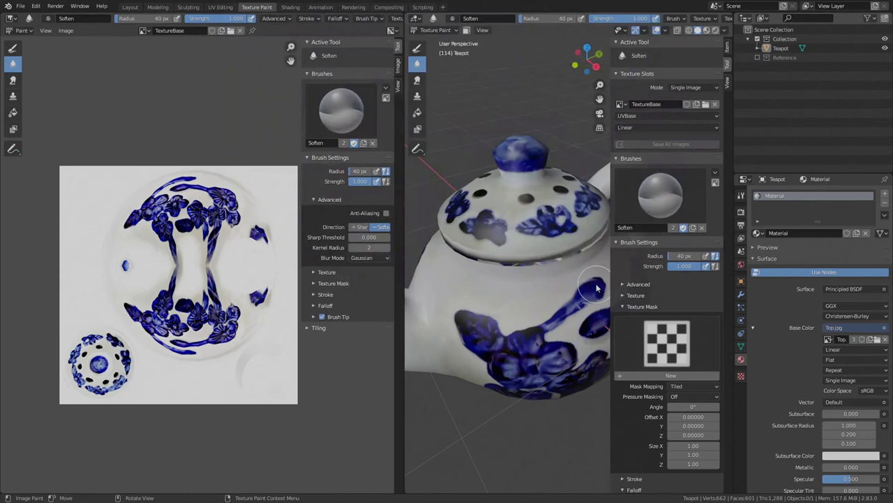
Delete the UVProject UV map from the teapot and make UVBase the active UV map.
{"action": "left_click", "coordinate": [741, 346]}
{"action": "left_click", "coordinate": [831, 345]}
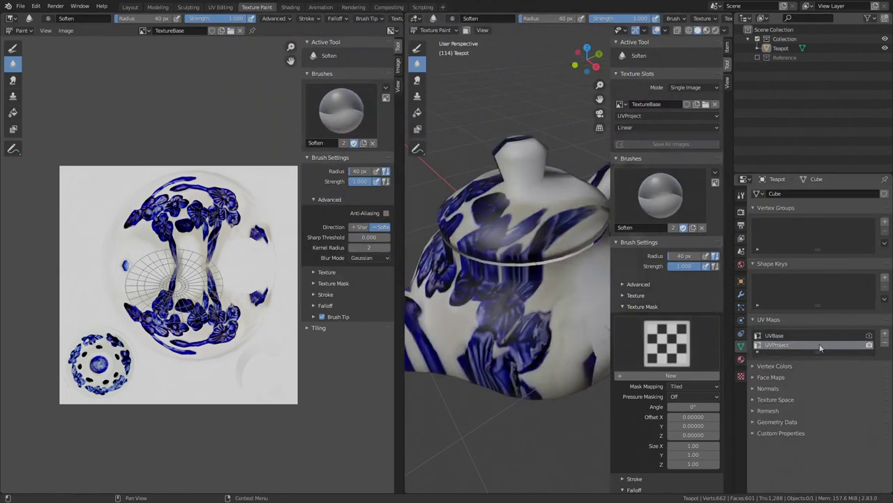
{"action": "left_click", "coordinate": [794, 335]}
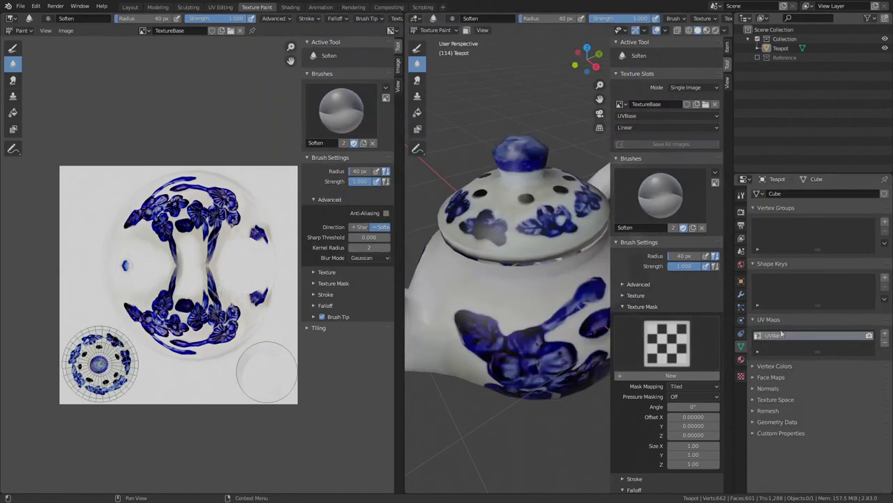
Set the material's Base Color image to TextureBase and widen the 3D viewport to view the finished teapot.
{"action": "left_click", "coordinate": [741, 359]}
{"action": "left_click", "coordinate": [830, 340]}
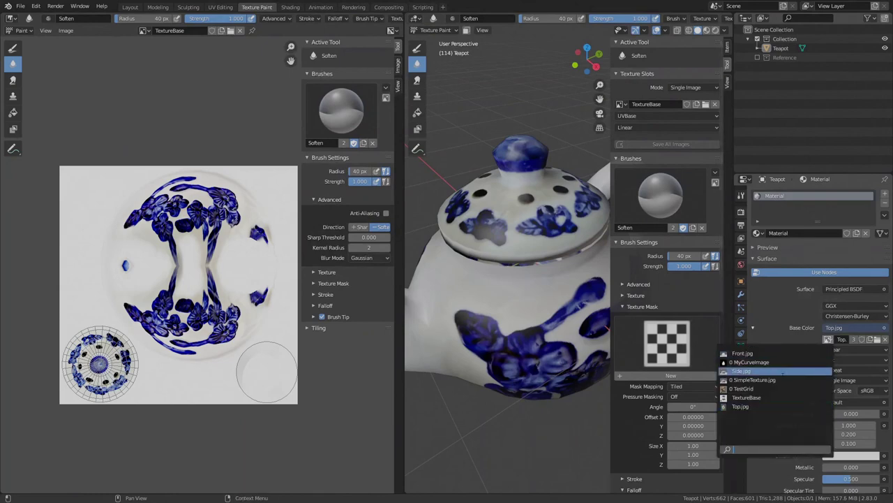
{"action": "left_click", "coordinate": [766, 397]}
{"action": "left_click_drag", "start_coordinate": [404, 259], "coordinate": [207, 248]}
{"action": "scroll", "coordinate": [365, 244], "scroll_direction": "down", "scroll_amount": 3}
{"action": "middle_click_drag", "start_coordinate": [371, 249], "coordinate": [437, 245]}
{"action": "scroll", "coordinate": [438, 246], "scroll_direction": "up", "scroll_amount": 1}
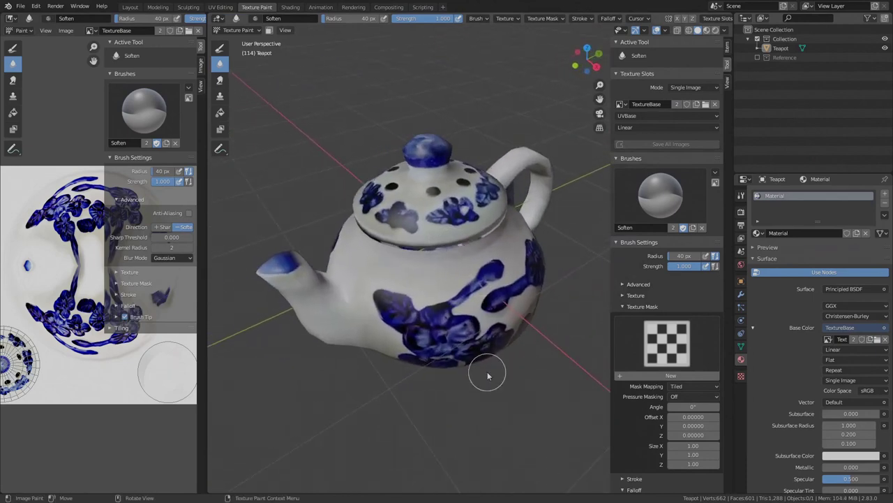